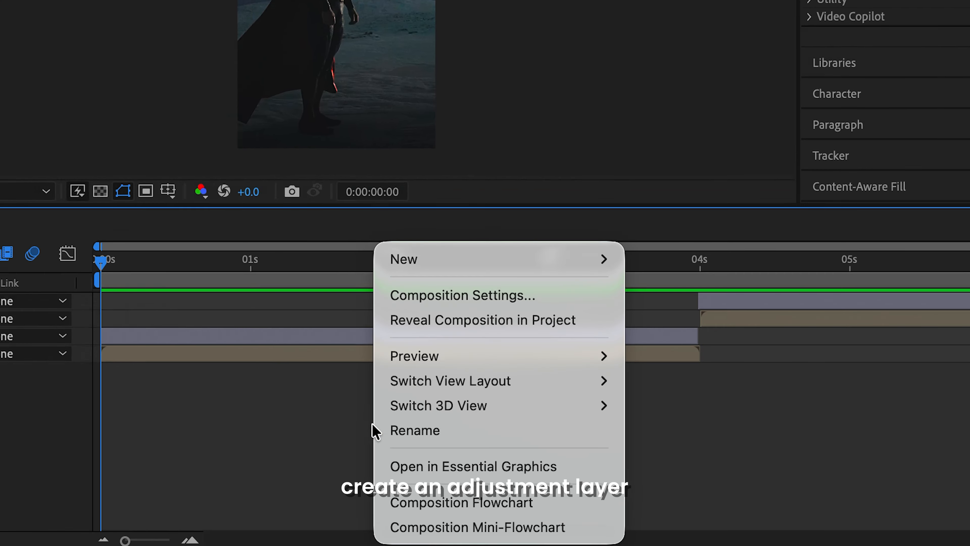
Create a new adjustment layer in Comp 1 and split it at 0:00:02:56
mouse_move(577, 354)
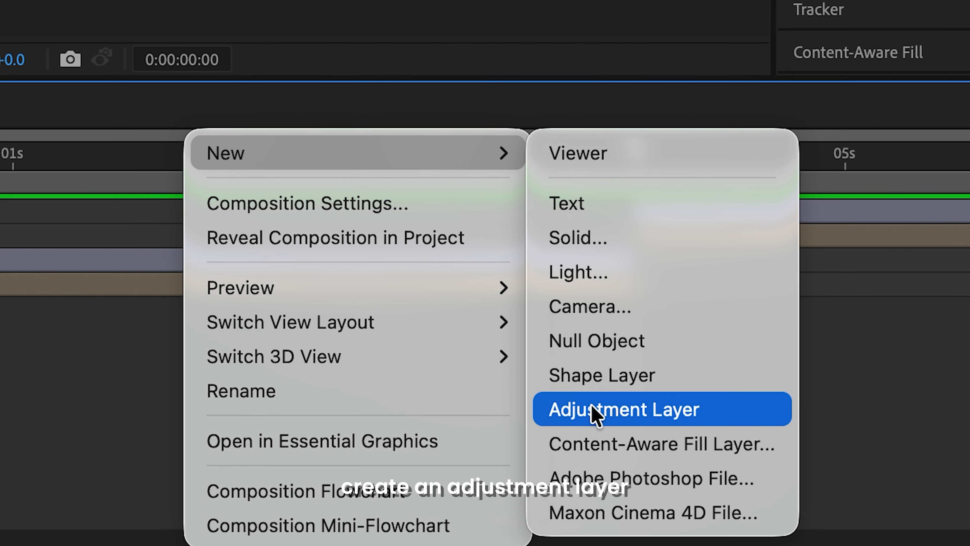
click(594, 412)
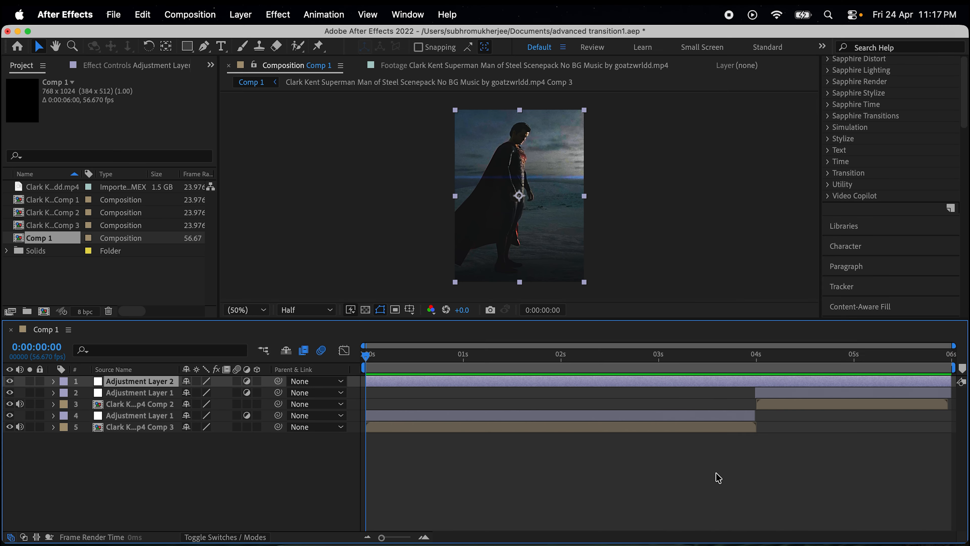
click(658, 356)
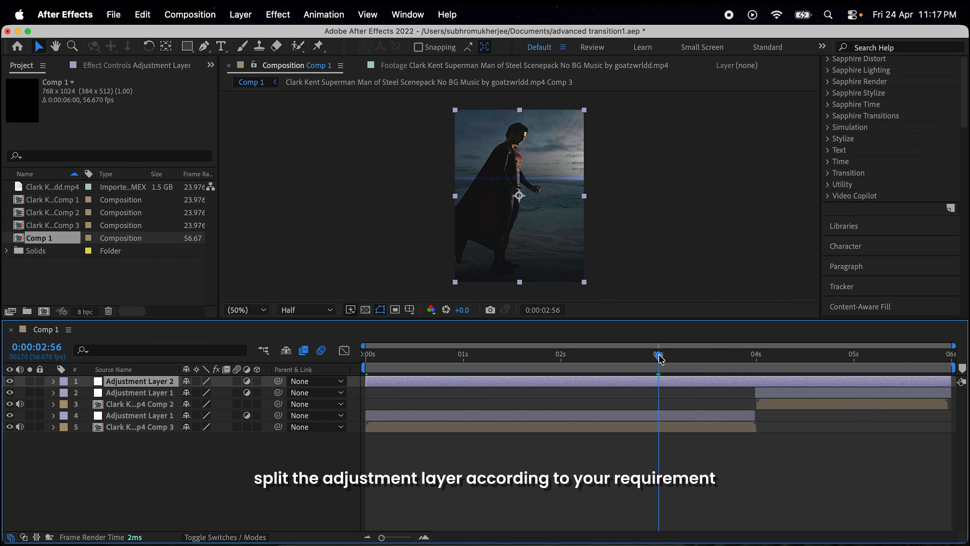
key(super+shift+d)
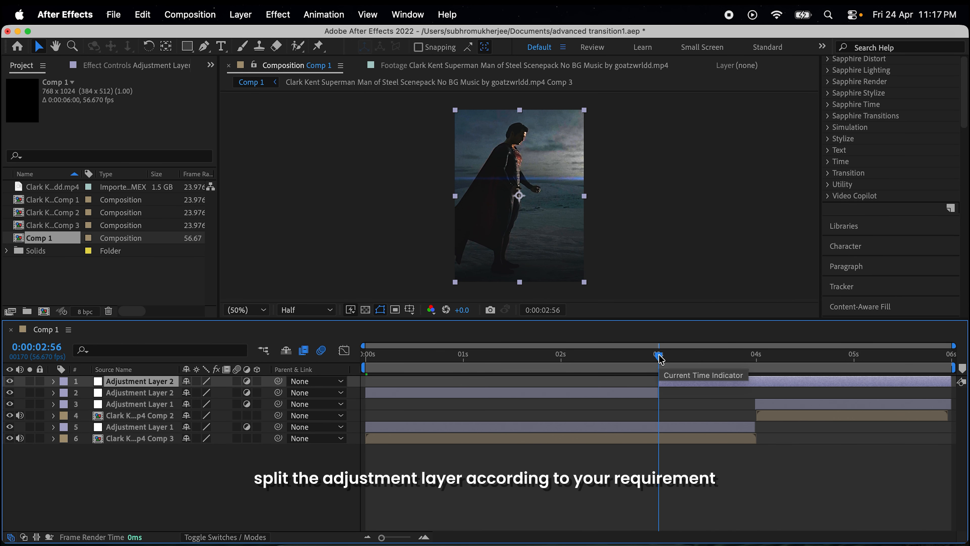
Split the new adjustment layer again at 0:00:05:32 and delete the pieces before and after its middle section
click(914, 357)
drag(916, 359, 912, 359)
key(super+shift+d)
key(Delete)
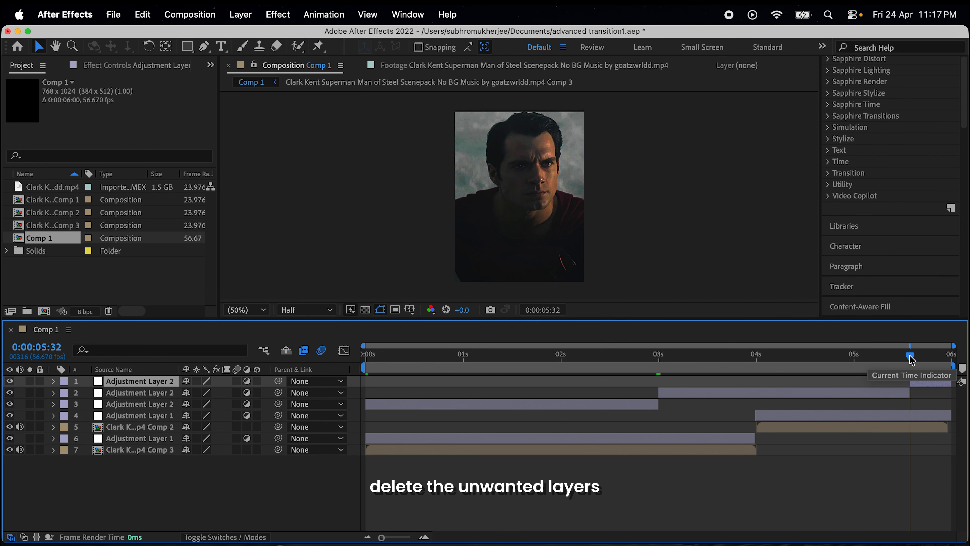
click(643, 396)
key(Delete)
Apply BCC Ripple Dissolve to the remaining piece of Adjustment Layer 2 and set Percent Done to 100
click(708, 383)
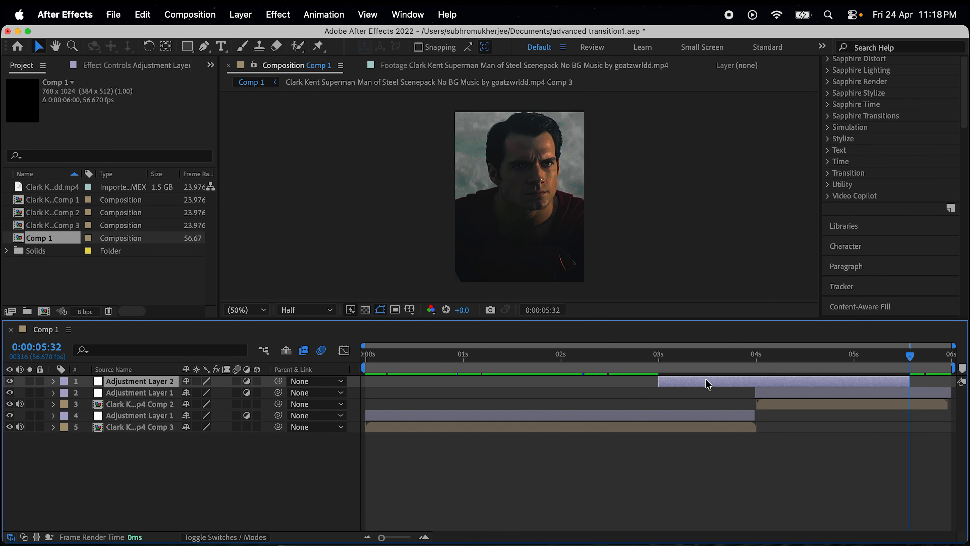
key(ctrl+space)
text(BCC)
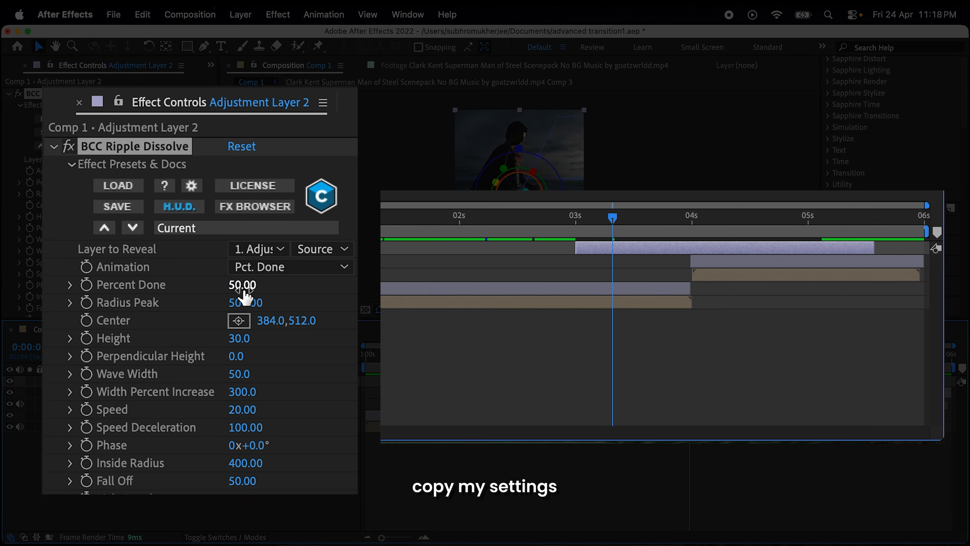
click(244, 285)
text(100)
key(Return)
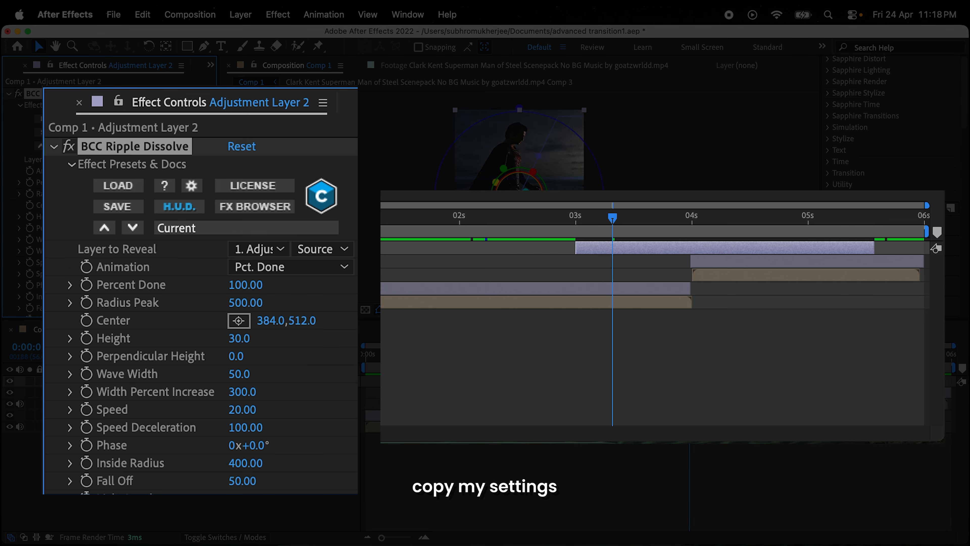
Keyframe the ripple's Percent Done and move that keyframe to the start of Adjustment Layer 2
click(86, 285)
click(609, 257)
key(u)
drag(613, 278, 578, 280)
click(576, 219)
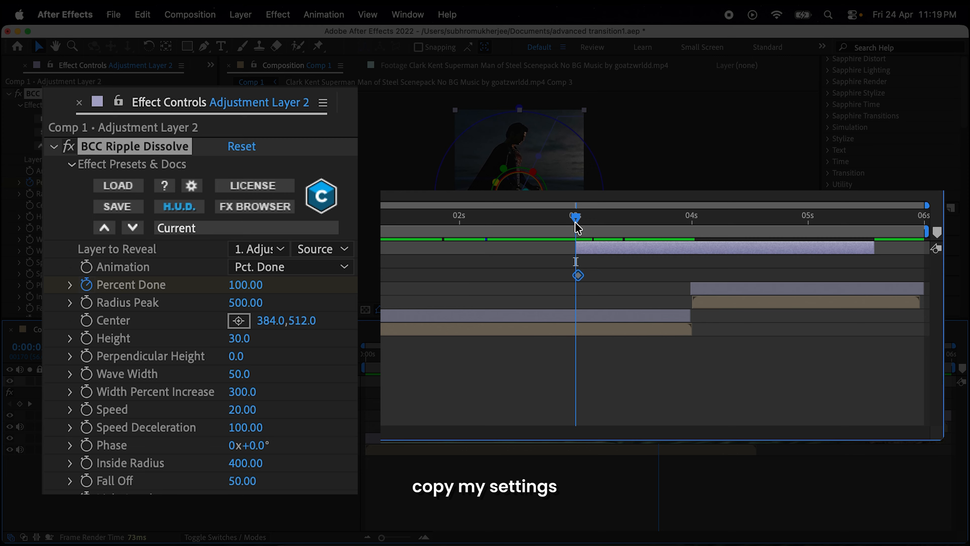
drag(580, 282, 576, 278)
Add a Percent Done keyframe of 0 at about 4 seconds, where the two clips meet
click(688, 225)
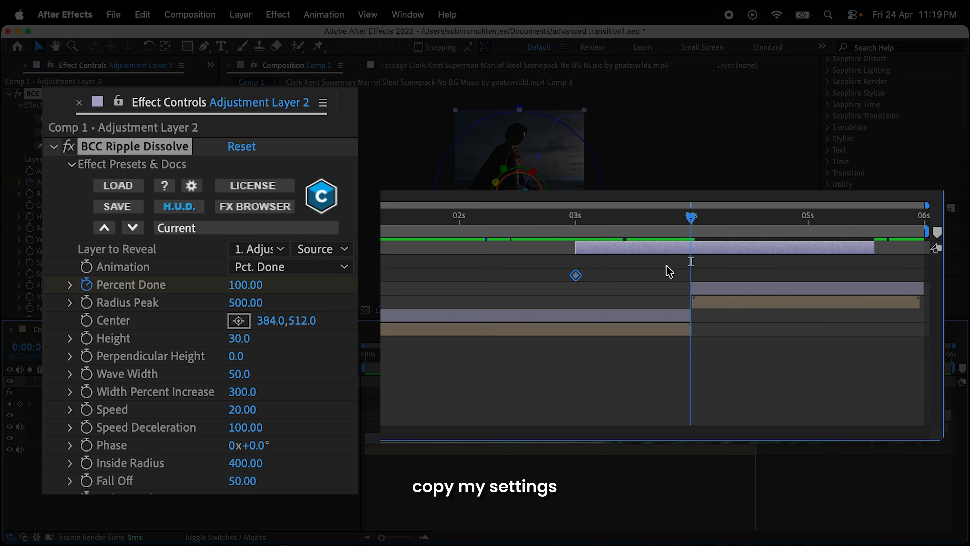
click(245, 285)
text(0)
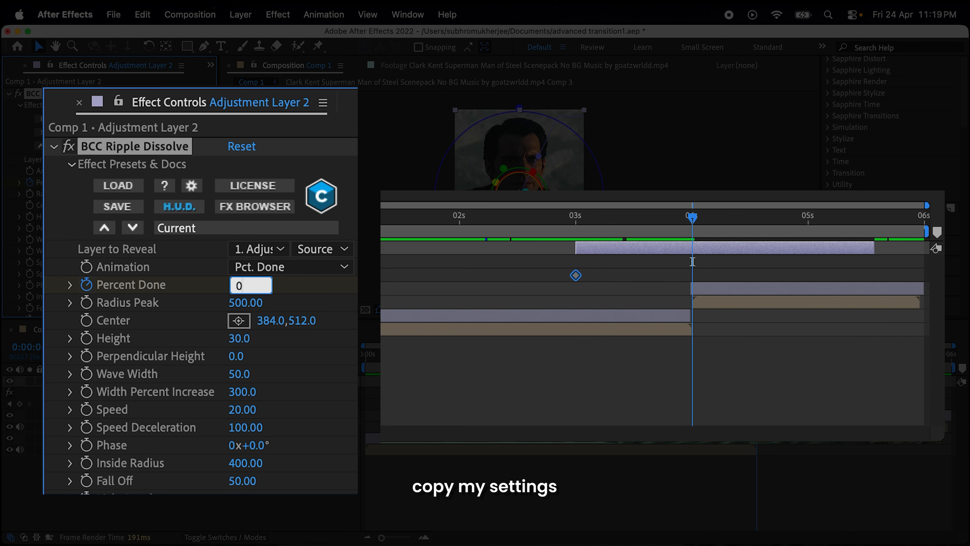
key(Return)
Add a Percent Done keyframe of 100 at the end of Adjustment Layer 2
click(871, 225)
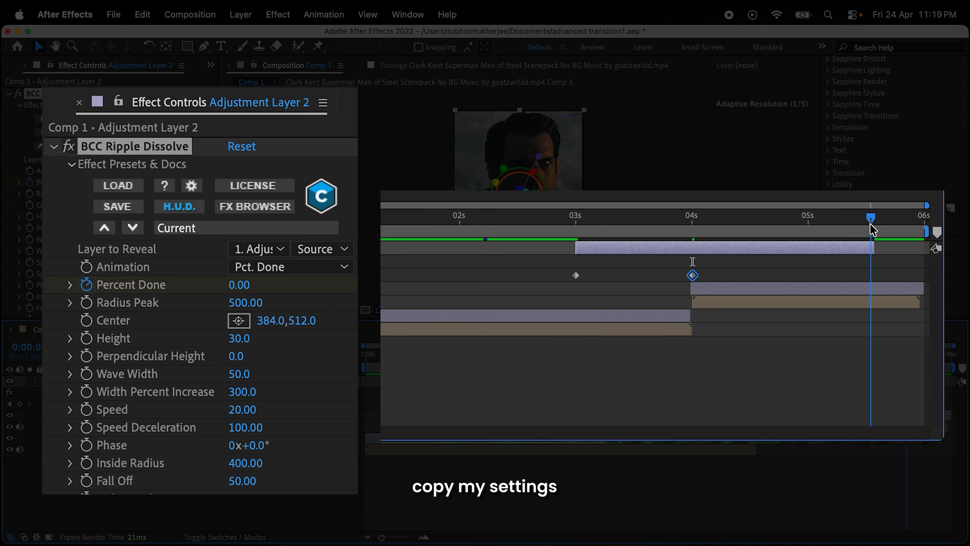
drag(871, 225, 872, 222)
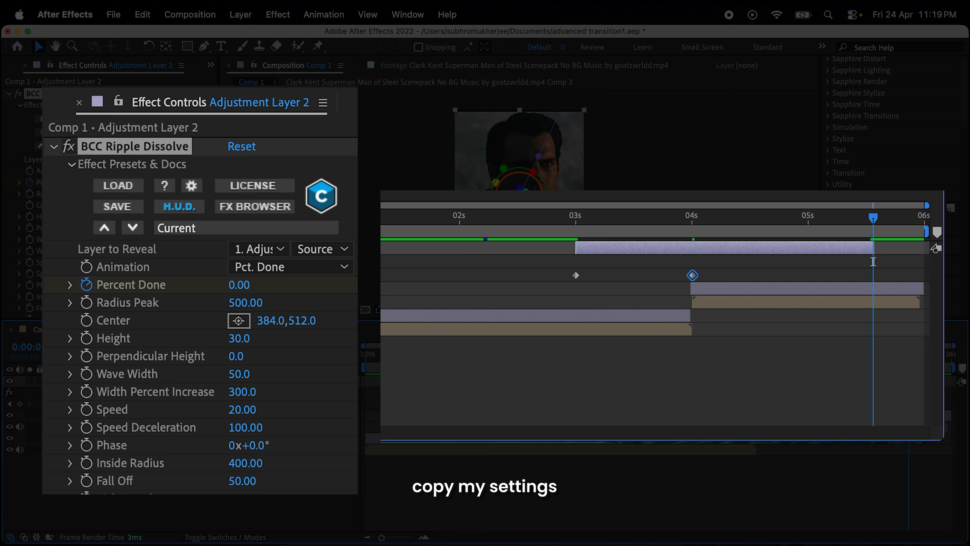
click(263, 287)
text(100)
key(Return)
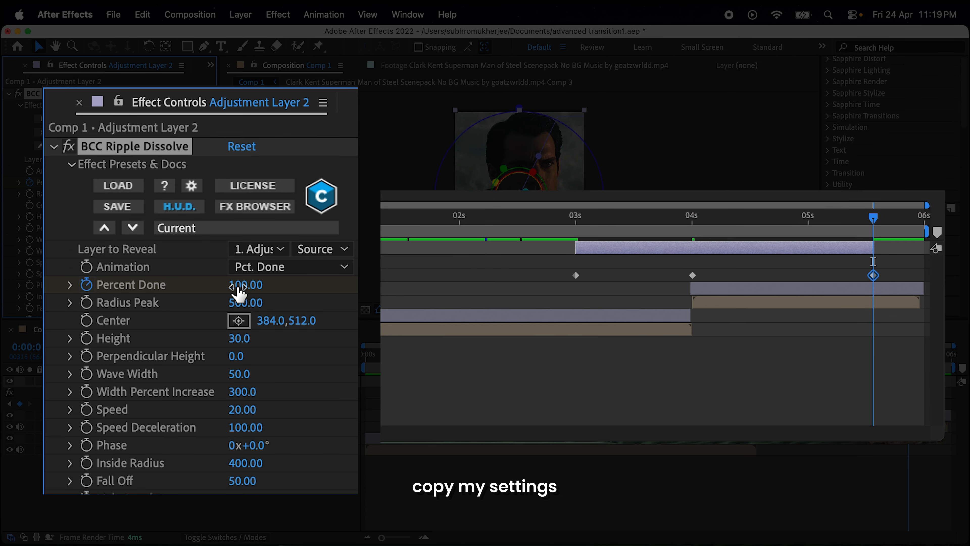
drag(578, 218, 681, 224)
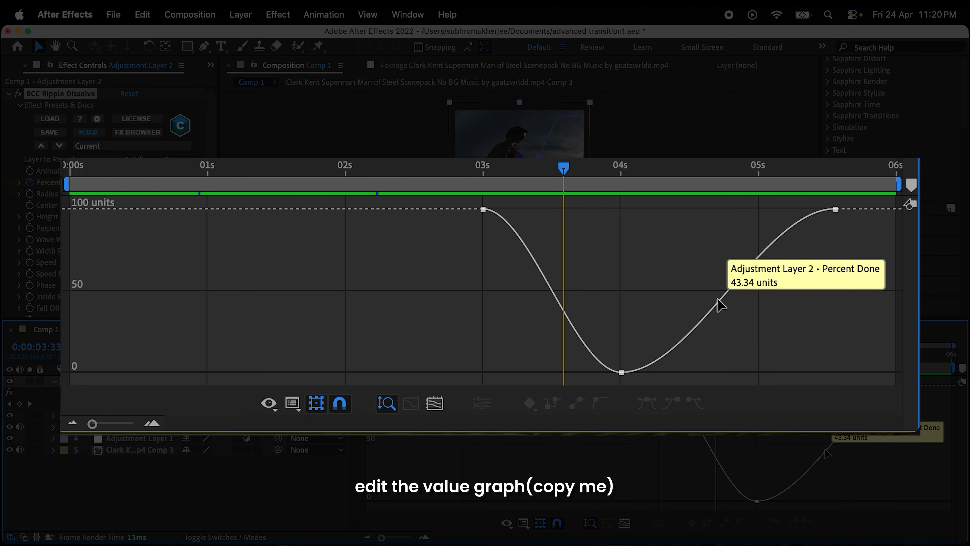
Lengthen the first Percent Done keyframe's outgoing handle horizontally in the value graph, nearly reaching the middle keyframe's time
drag(92, 423, 105, 424)
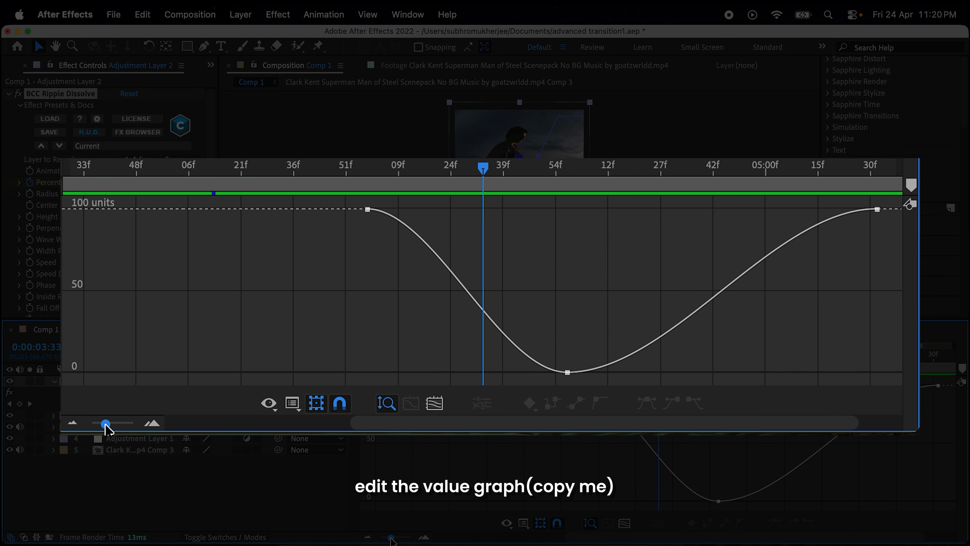
drag(754, 427, 801, 427)
click(317, 209)
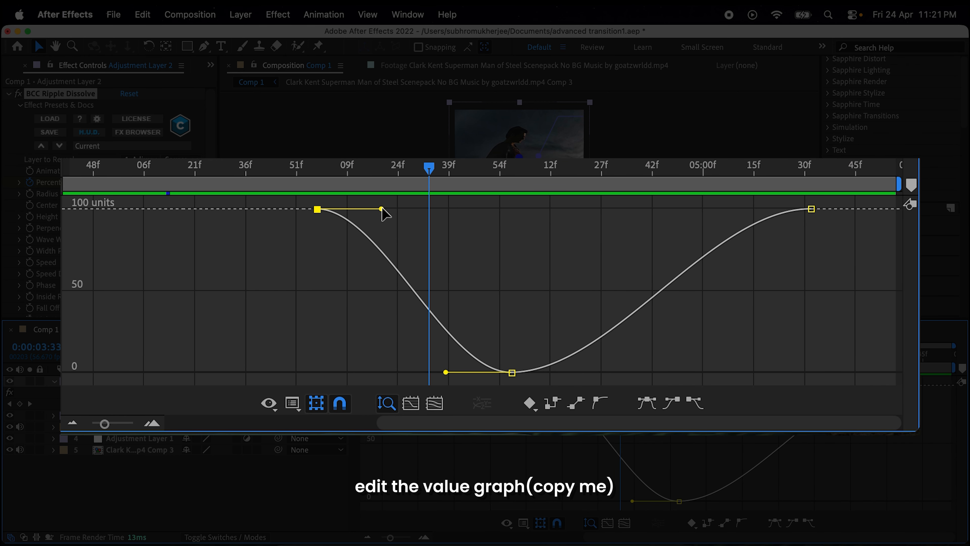
drag(382, 209, 480, 210)
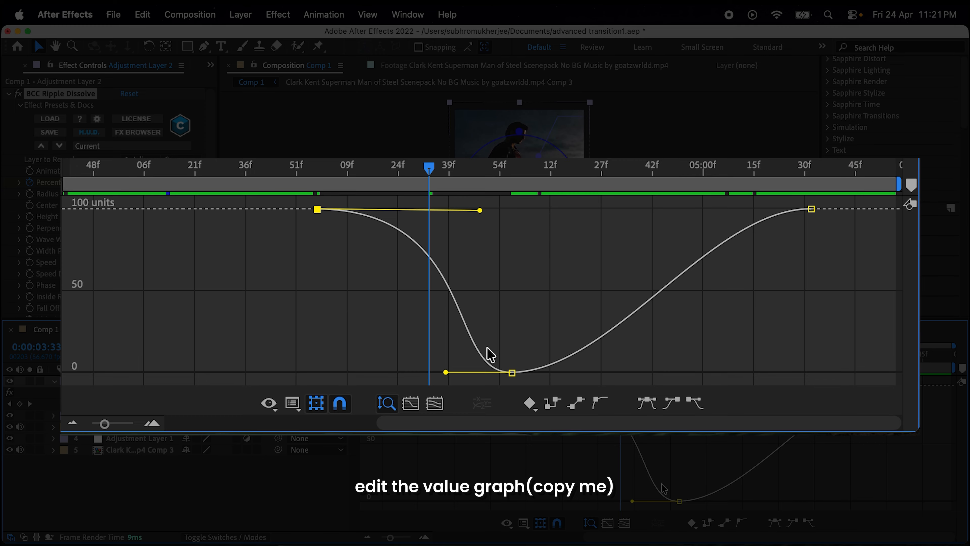
Pull both handles of the middle Percent Done keyframe almost vertically upward to form a sharp dip in the value graph
drag(446, 372, 537, 319)
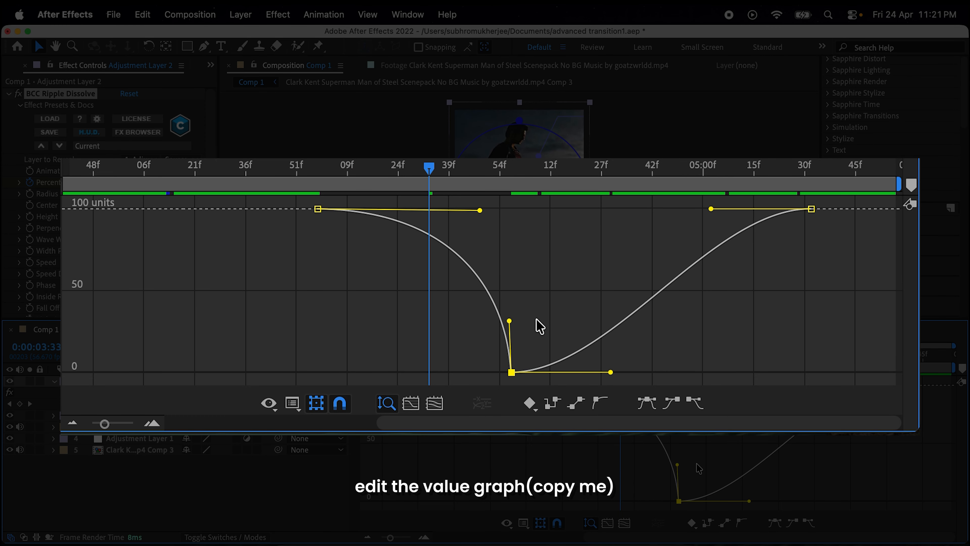
drag(509, 321, 510, 301)
drag(610, 371, 516, 307)
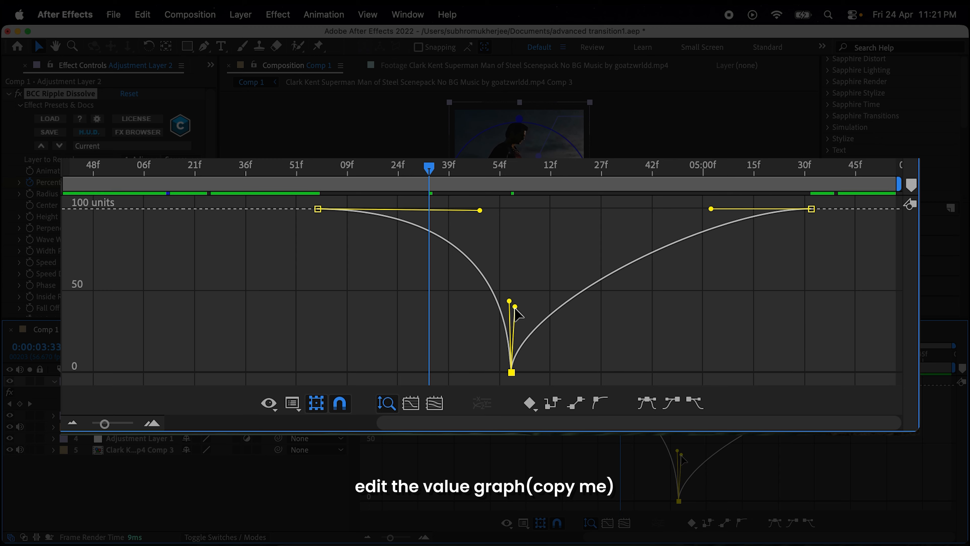
Preview the ripple transition from shortly before its first keyframe
click(263, 170)
key(space)
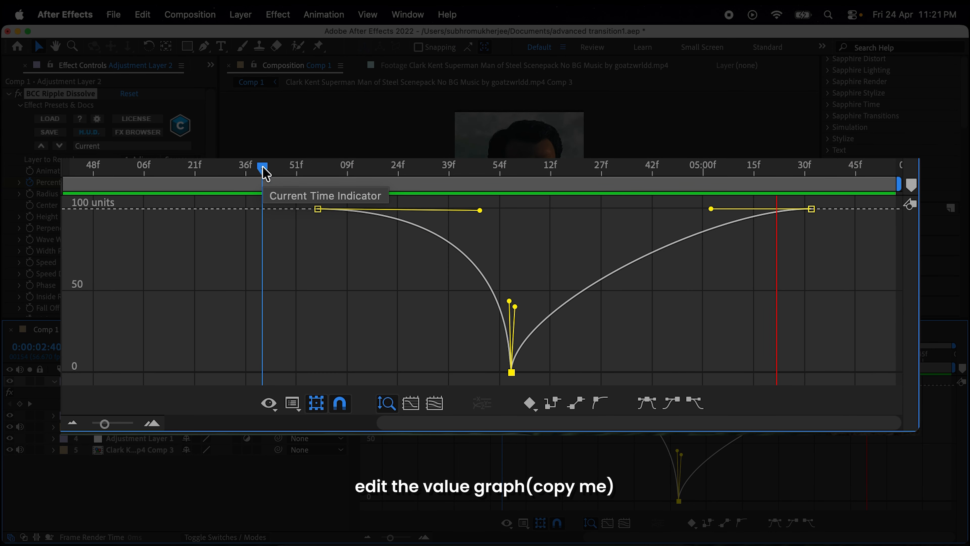
key(space)
drag(431, 168, 295, 170)
key(space)
key(space)
Close the graph editor and, at 0:00:05:23, set the ripple's Fall Off to 100 and Light Level to 60
click(342, 350)
click(871, 355)
click(195, 250)
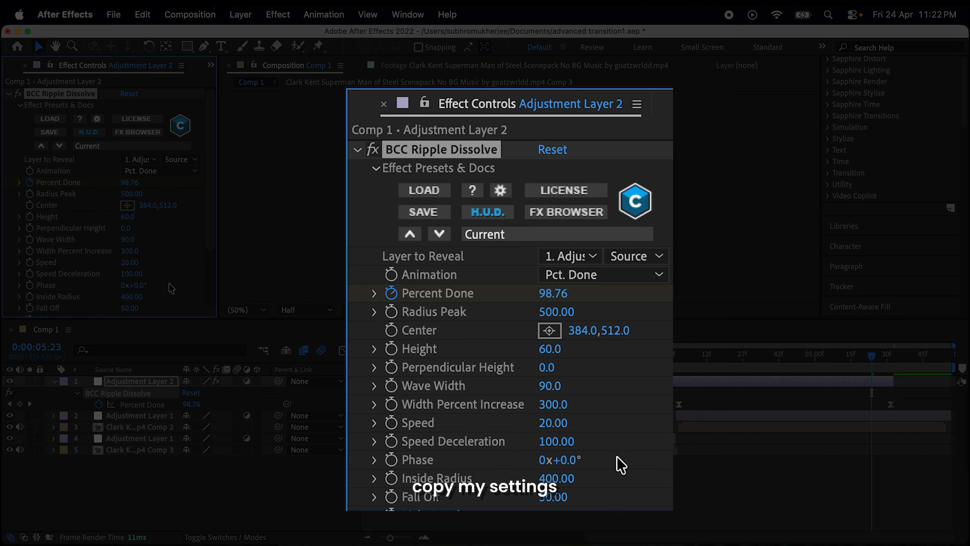
scroll(170, 285, down, 3)
click(132, 277)
text(100)
key(Return)
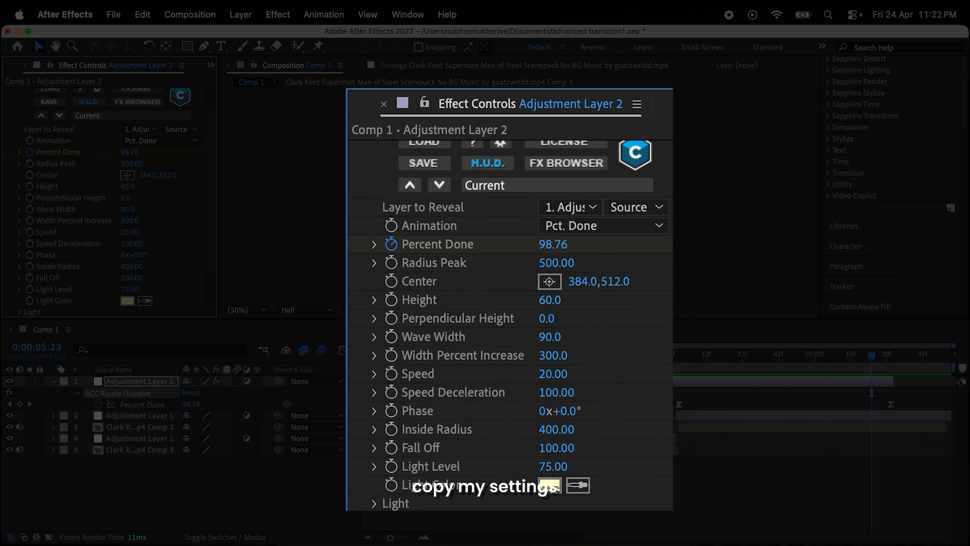
click(129, 289)
text(60)
key(Return)
Change the ripple's Light Color to dark green 0C6C14
scroll(131, 282, down, 5)
click(127, 254)
drag(513, 325, 513, 329)
mouse_move(471, 262)
mouse_down()
mouse_move(483, 321)
mouse_move(496, 232)
mouse_move(481, 318)
mouse_move(514, 323)
mouse_move(477, 306)
mouse_up()
click(511, 333)
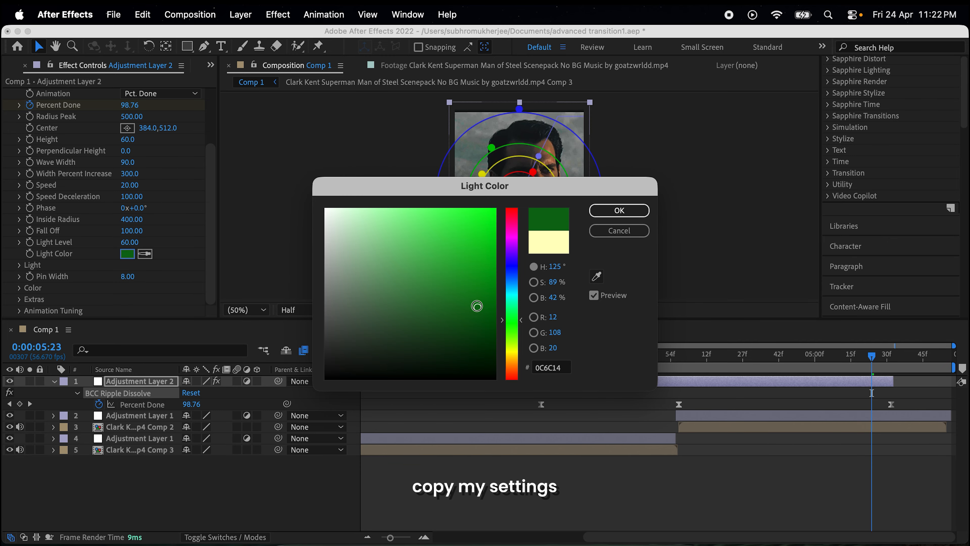
click(619, 210)
Expand the ripple's Light settings and set Light Width to 100
click(19, 265)
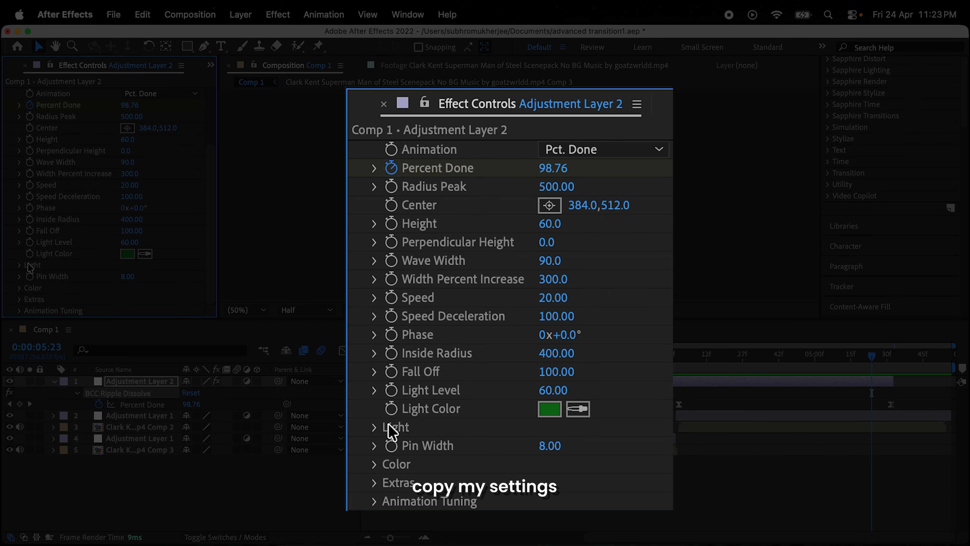
click(131, 265)
text(100)
key(Return)
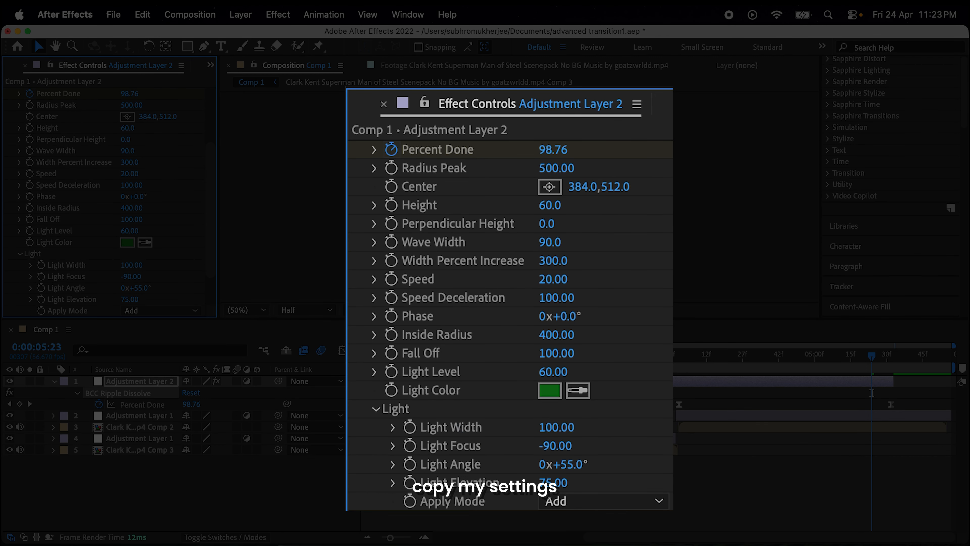
Set the ripple's Light Angle to 20° and Light Elevation to 90, checking at 0:00:03:46
click(652, 356)
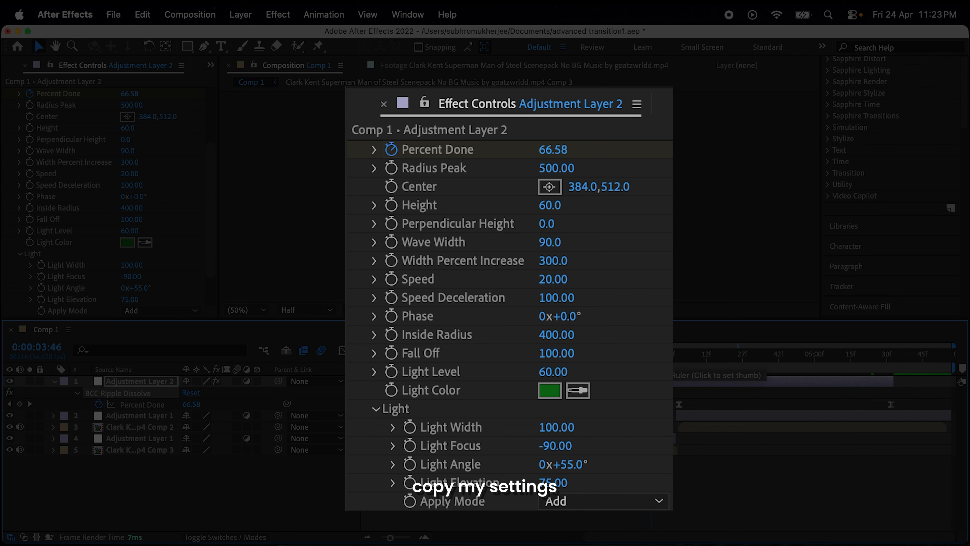
click(147, 287)
text(20)
key(Return)
click(129, 299)
text(90)
key(Return)
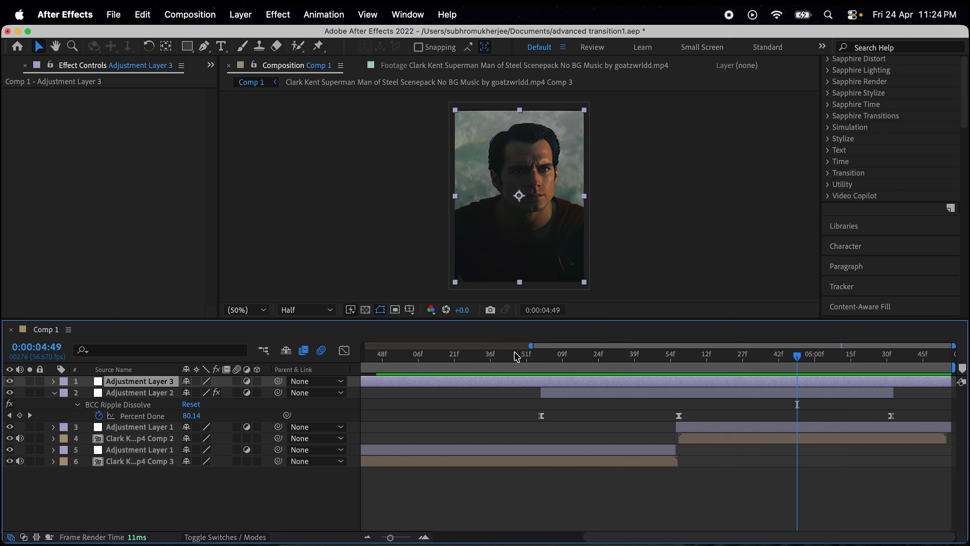
Split Adjustment Layer 3 at 0:00:03:27 and delete the part before the split
drag(458, 357, 419, 359)
scroll(443, 413, left, 5)
scroll(472, 427, right, 2)
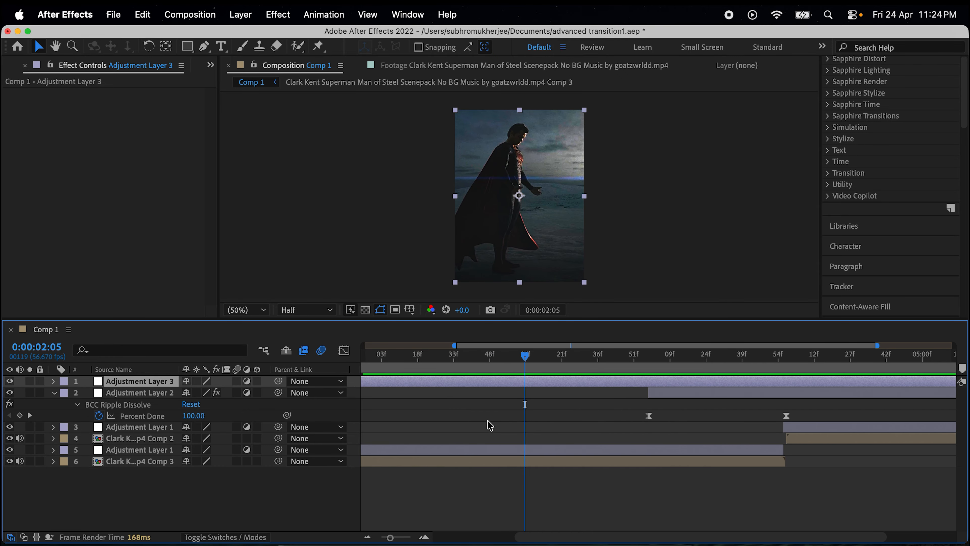
click(717, 357)
mouse_move(720, 359)
mouse_down()
mouse_move(743, 359)
mouse_move(715, 363)
mouse_up()
key(super+shift+d)
click(677, 395)
key(Delete)
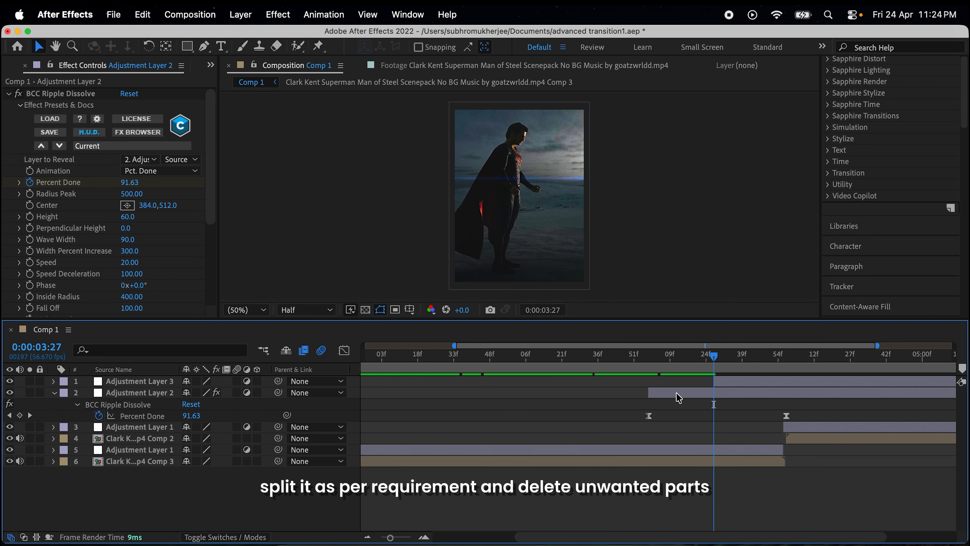
Split Adjustment Layer 3 at 0:00:05:16 and delete the part after the split
scroll(678, 396, right, 3)
click(854, 356)
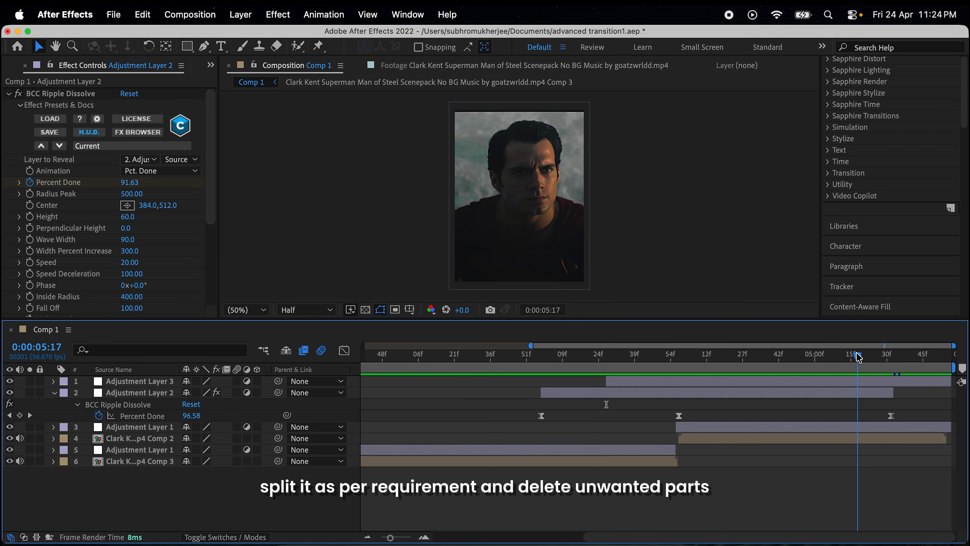
key(super+shift+d)
key(Delete)
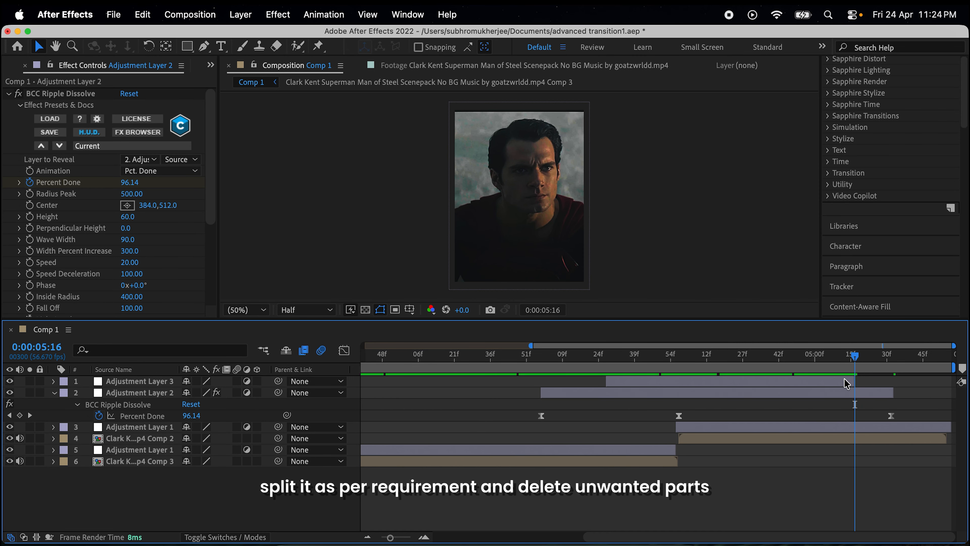
Apply the S_Shake effect to the trimmed Adjustment Layer 3
click(745, 372)
click(743, 383)
key(ctrl+space)
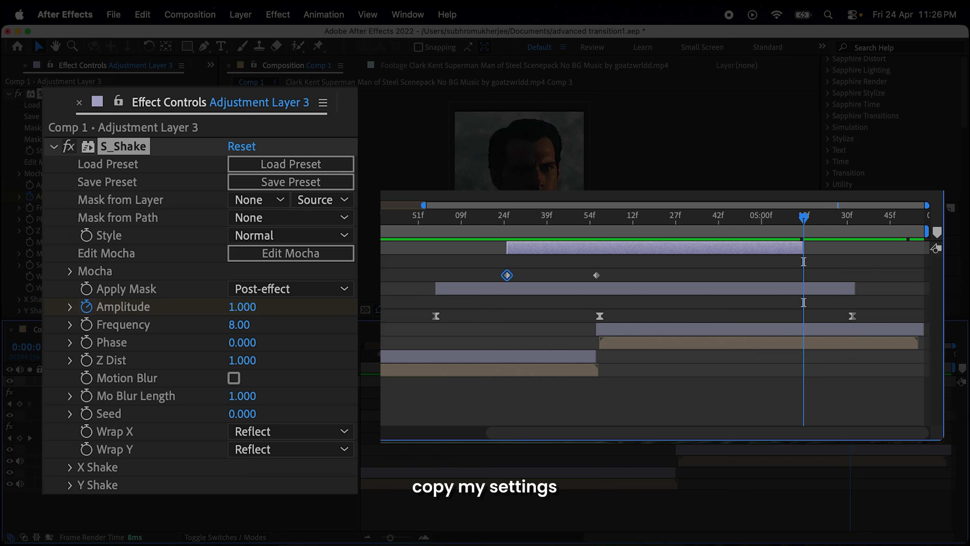
Add an S_Shake Amplitude keyframe of 0 at the end of Adjustment Layer 3
click(242, 306)
text(0)
key(Return)
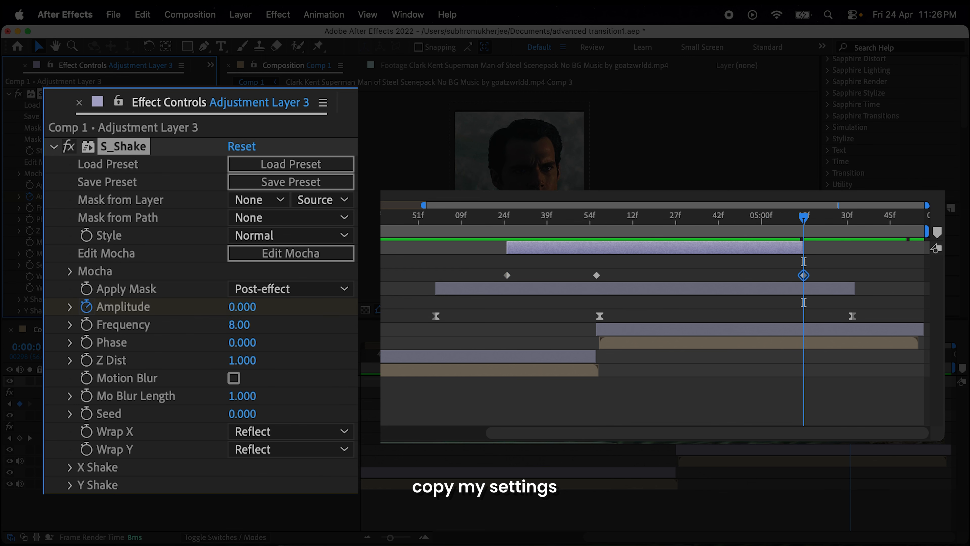
Enable Motion Blur for S_Shake and enter 220 in its X Shake settings, collapsing that group when finished
click(233, 378)
click(70, 466)
scroll(151, 440, down, 2)
scroll(151, 439, down, 1)
click(245, 382)
text(220)
key(Return)
scroll(72, 291, down, 3)
click(71, 285)
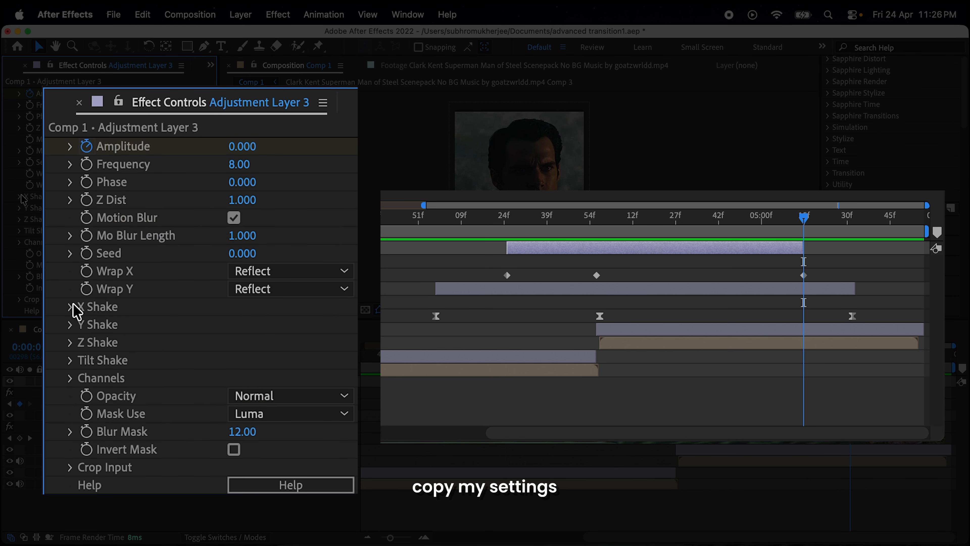
Set S_Shake's Y Rand Amp to 50 and its Tilt Rand Amp to 2
click(71, 325)
click(243, 342)
text(50)
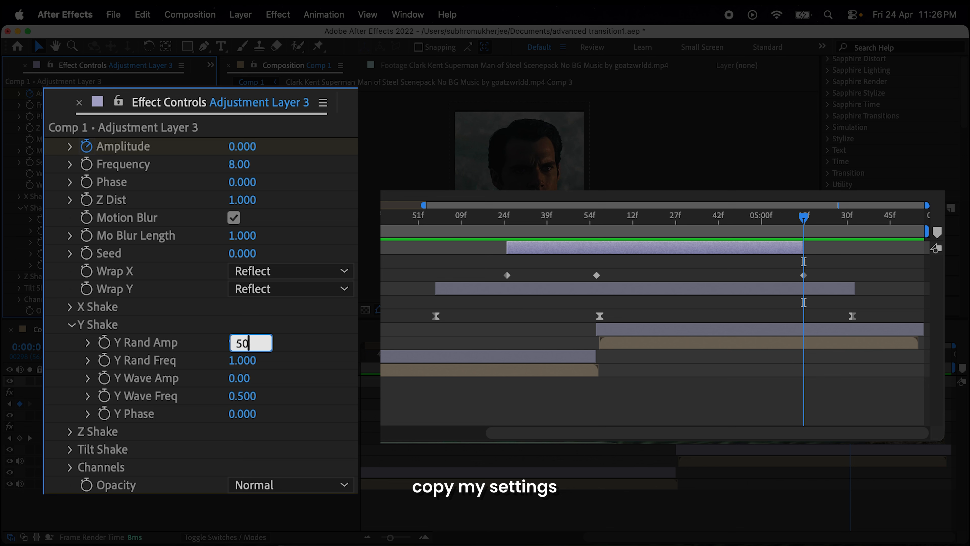
key(Return)
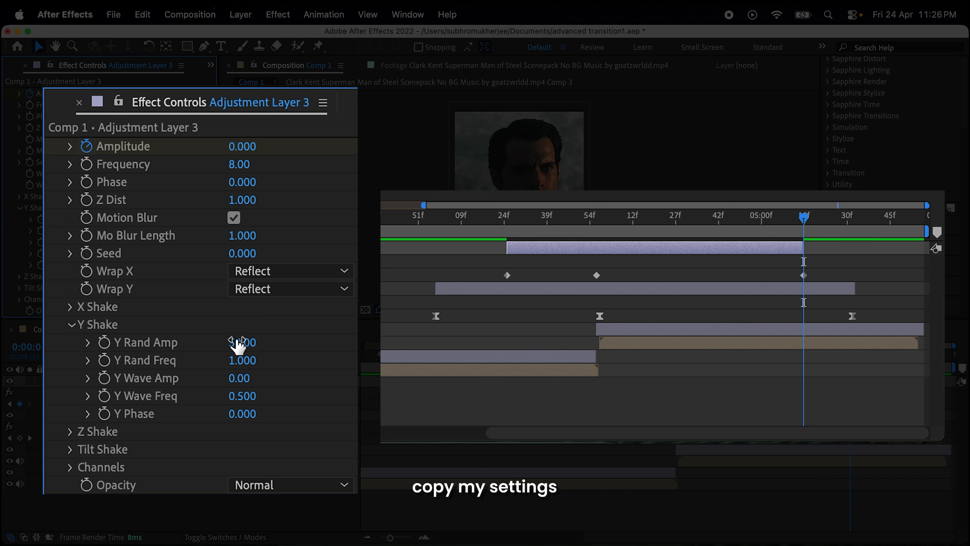
click(71, 324)
click(70, 360)
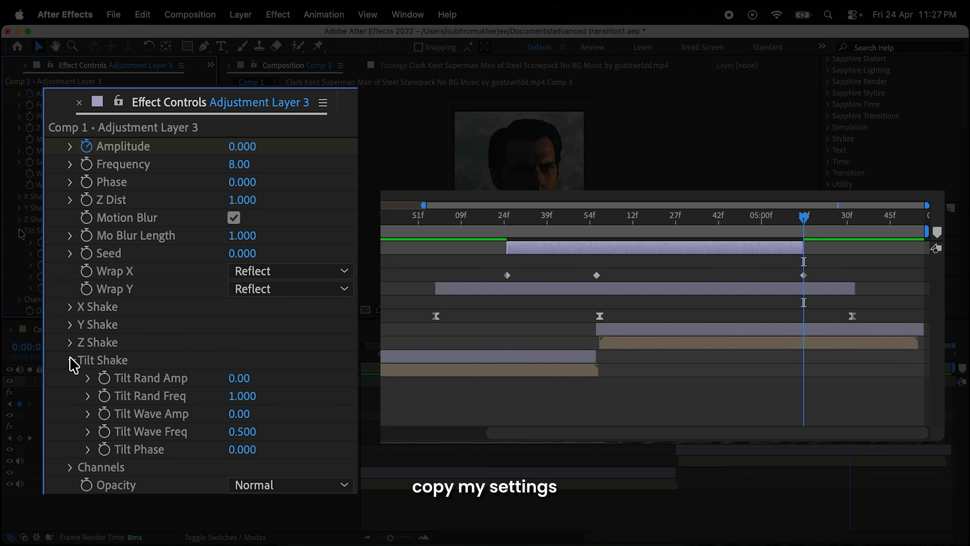
click(239, 378)
text(2)
key(Return)
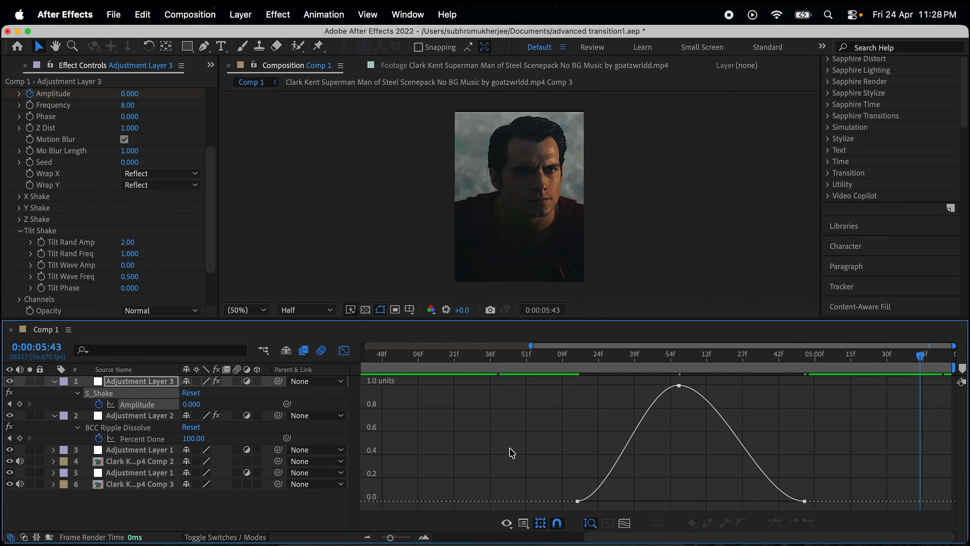
Reshape the S_Shake Amplitude value graph into a sharp peak by pulling both handles of the middle keyframe steeply down
drag(390, 538, 395, 537)
click(616, 386)
drag(575, 385, 614, 485)
drag(668, 385, 605, 476)
mouse_move(430, 317)
mouse_down()
mouse_move(418, 346)
mouse_move(426, 336)
mouse_up()
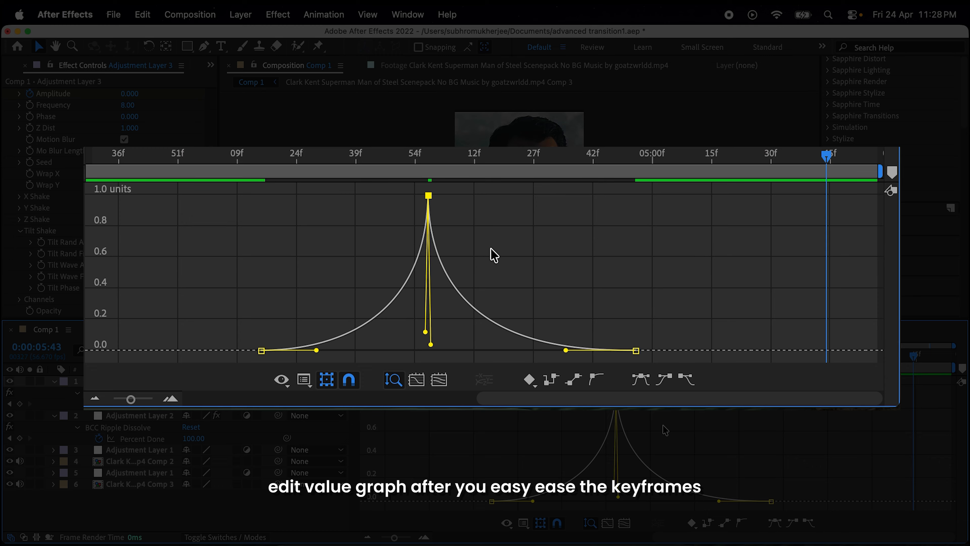
Lengthen the ease handles of the first and last Amplitude keyframes in the value graph
drag(288, 155, 261, 163)
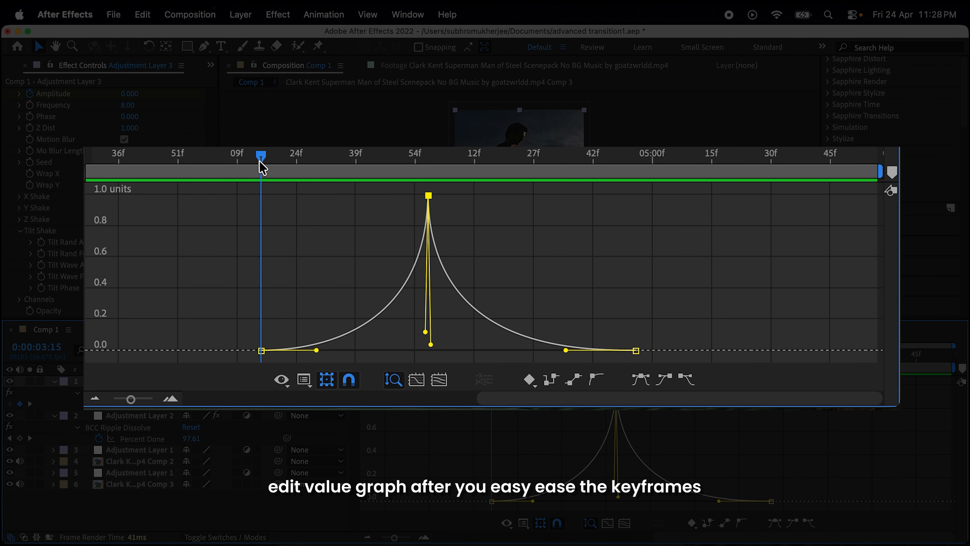
drag(316, 350, 324, 350)
click(636, 350)
drag(568, 350, 557, 351)
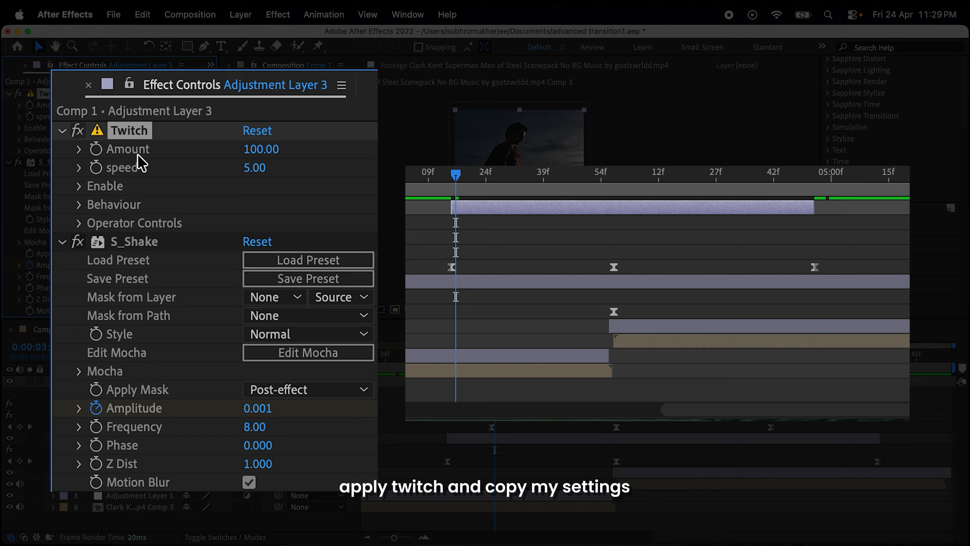
Set Twitch's Amount to 50 and turn on keyframing for both Amount and speed
click(267, 150)
text(50)
key(Return)
click(95, 149)
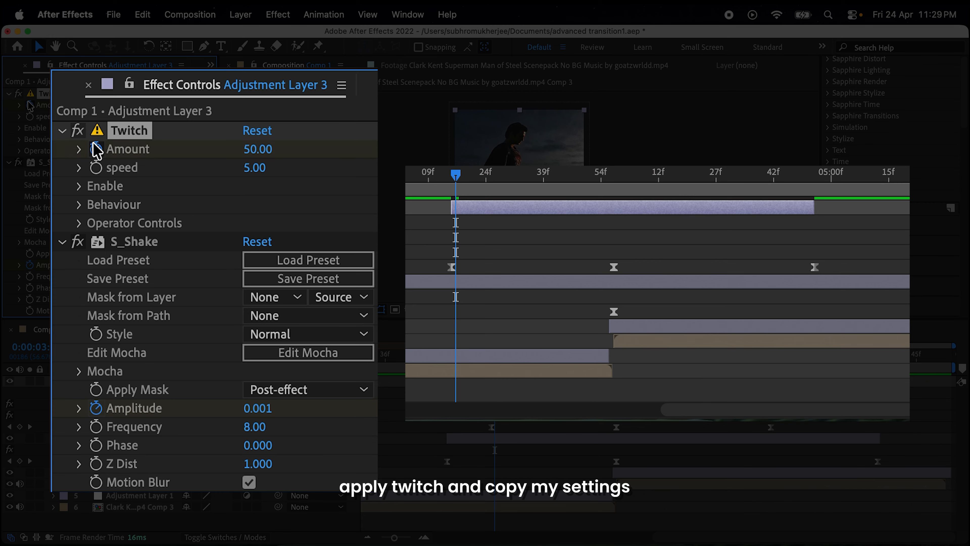
click(95, 167)
Reveal Adjustment Layer 3's keyframes and move the Twitch Amount and speed keyframes to 0:00:04:00
click(611, 178)
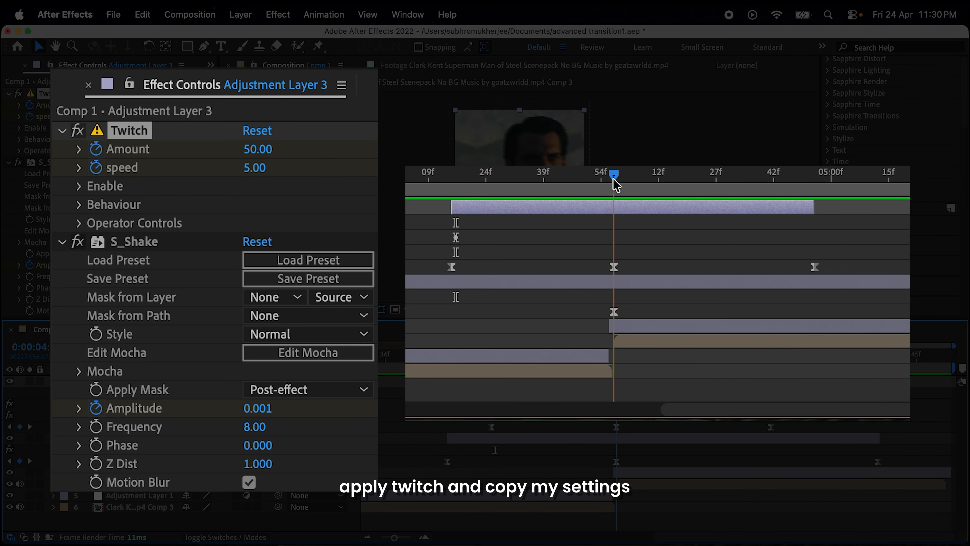
click(498, 210)
key(u)
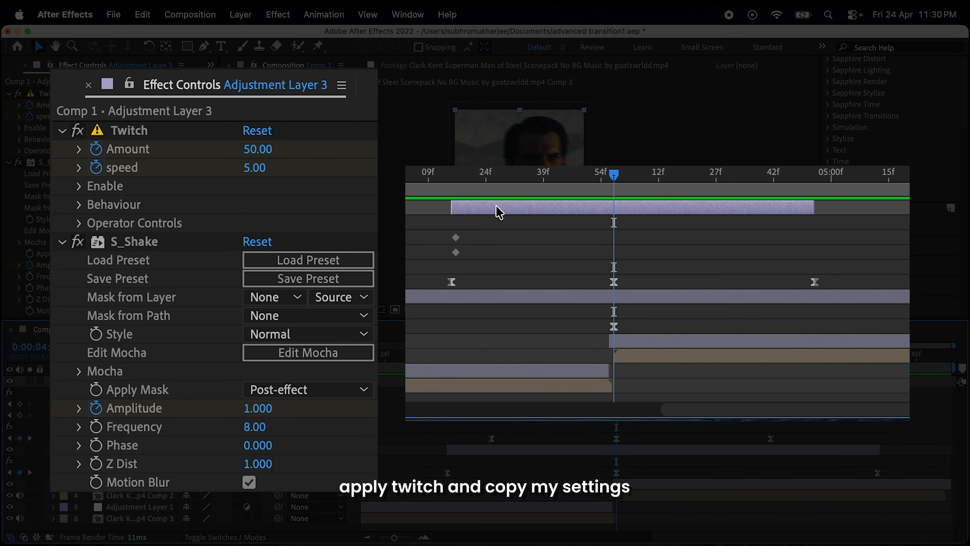
drag(443, 228, 614, 243)
Keyframe Twitch Amount and speed at 0 around 0:00:03:27 and paste copies of those keyframes around 0:00:04:30
drag(502, 177, 494, 176)
click(259, 149)
text(0)
key(Return)
click(254, 169)
text(0)
key(Return)
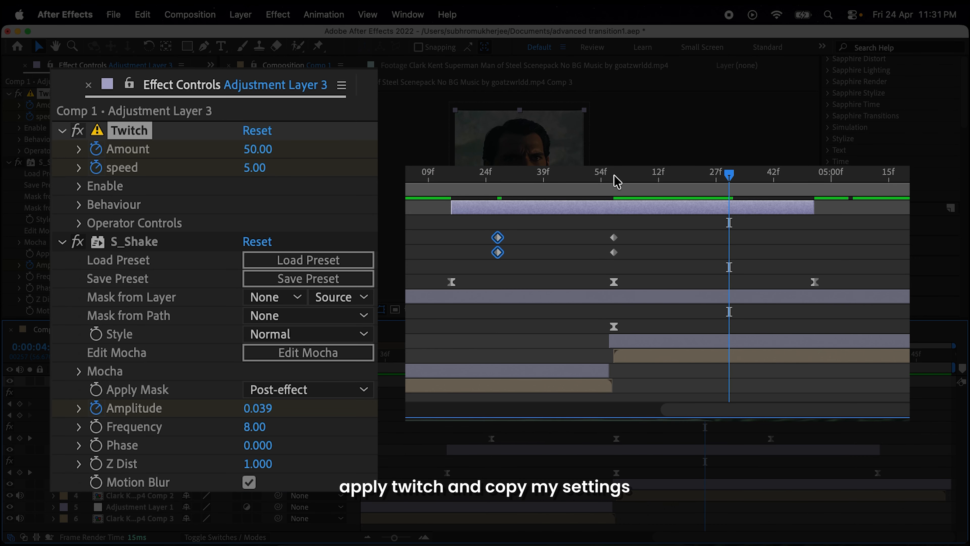
key(super+v)
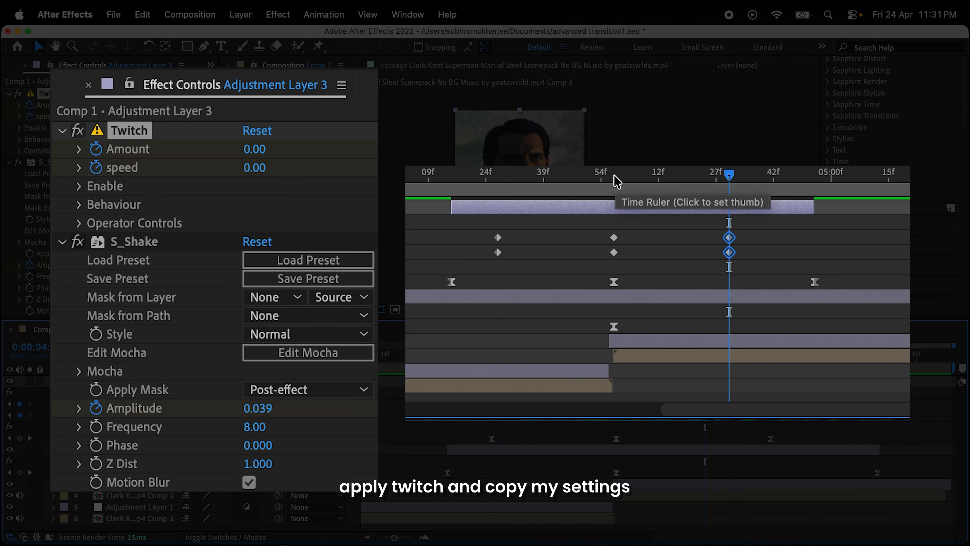
Enable Blur and Slide in the Twitch effect and set Slide Amount to 25
click(615, 177)
click(78, 186)
click(249, 205)
click(248, 278)
click(78, 334)
click(98, 425)
scroll(126, 406, down, 5)
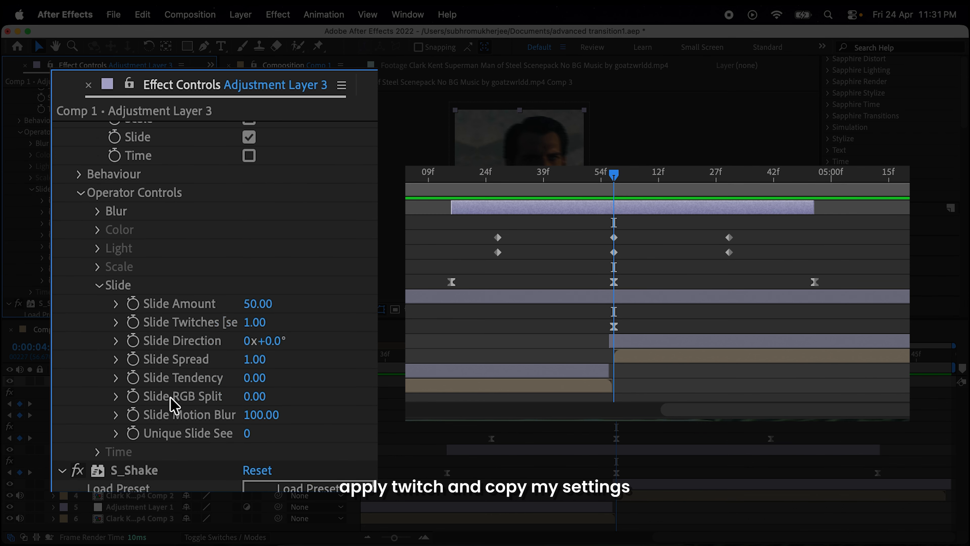
click(258, 304)
text(25)
key(Return)
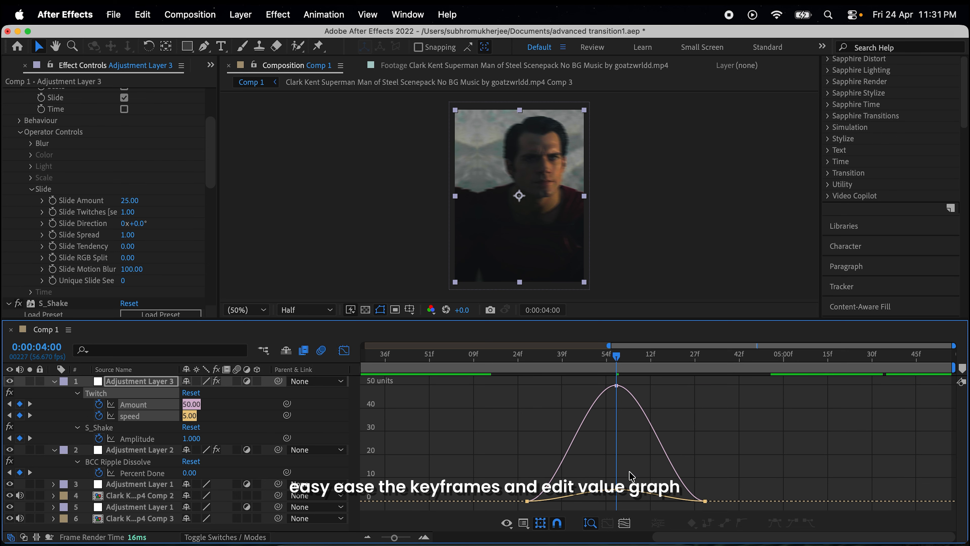
Reshape the Twitch Amount value graph into a sharp peak at 0:00:04:00 using the middle keyframe's handles
click(324, 416)
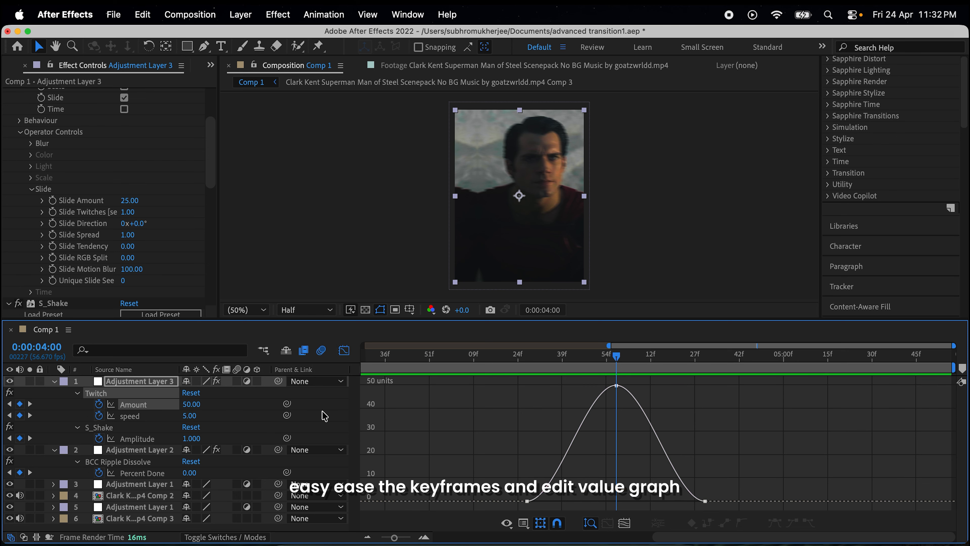
drag(394, 537, 400, 537)
click(659, 385)
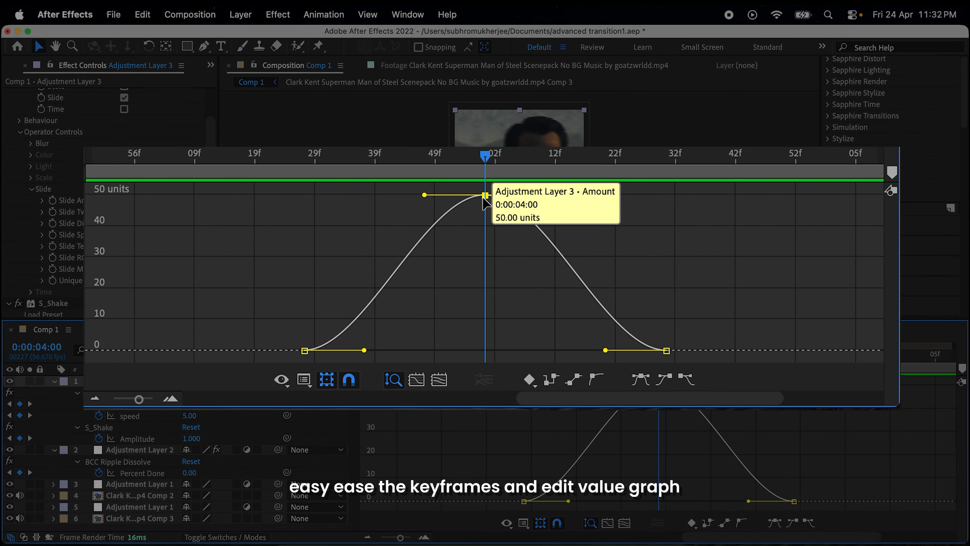
drag(613, 385, 647, 422)
drag(470, 244, 485, 333)
drag(545, 195, 483, 336)
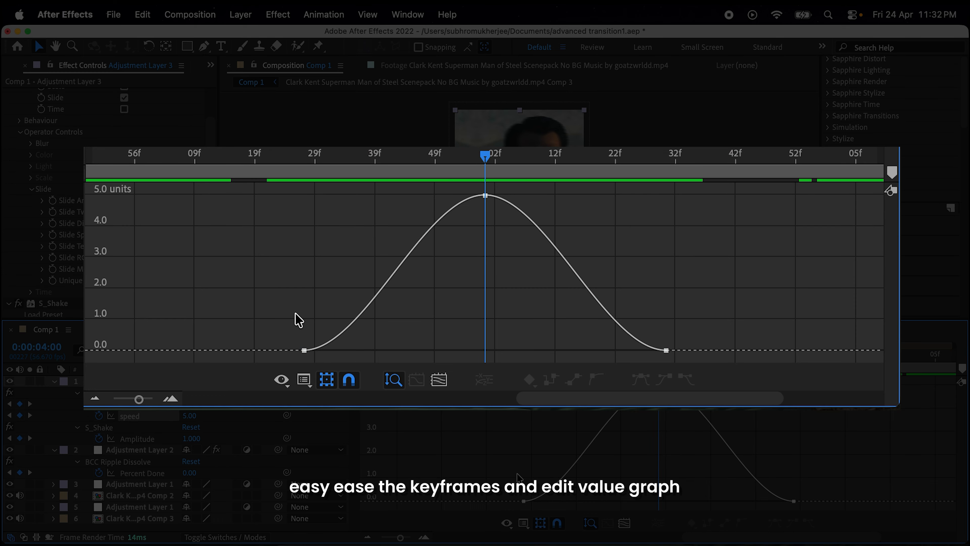
Reshape the Twitch speed value graph with the handles of its middle keyframe
double_click(450, 204)
drag(425, 194, 585, 355)
drag(546, 195, 464, 188)
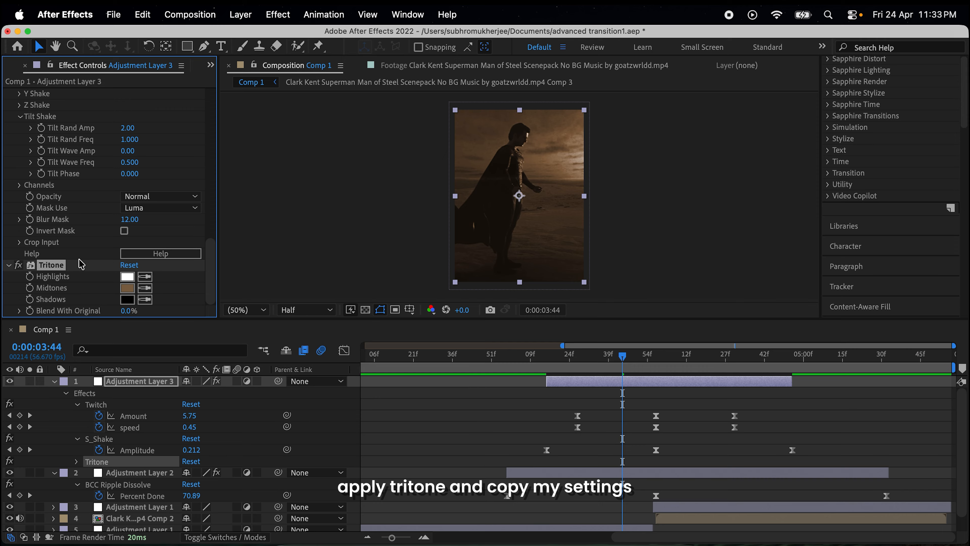
Move Tritone to the top of Adjustment Layer 3's effect stack and change its Midtones to a muted dark green
drag(65, 265, 63, 92)
click(127, 116)
click(511, 325)
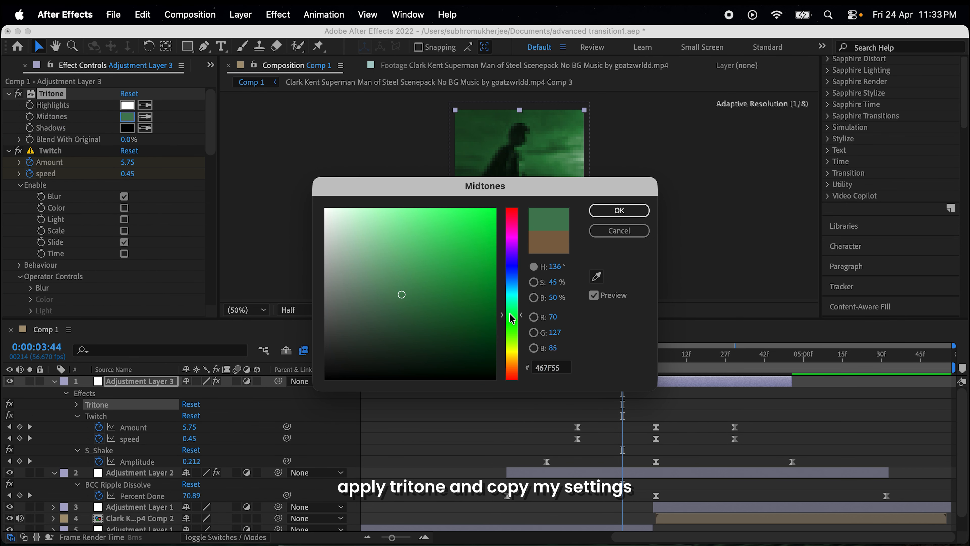
mouse_move(458, 299)
mouse_down()
mouse_move(474, 294)
mouse_move(474, 283)
mouse_move(481, 296)
mouse_up()
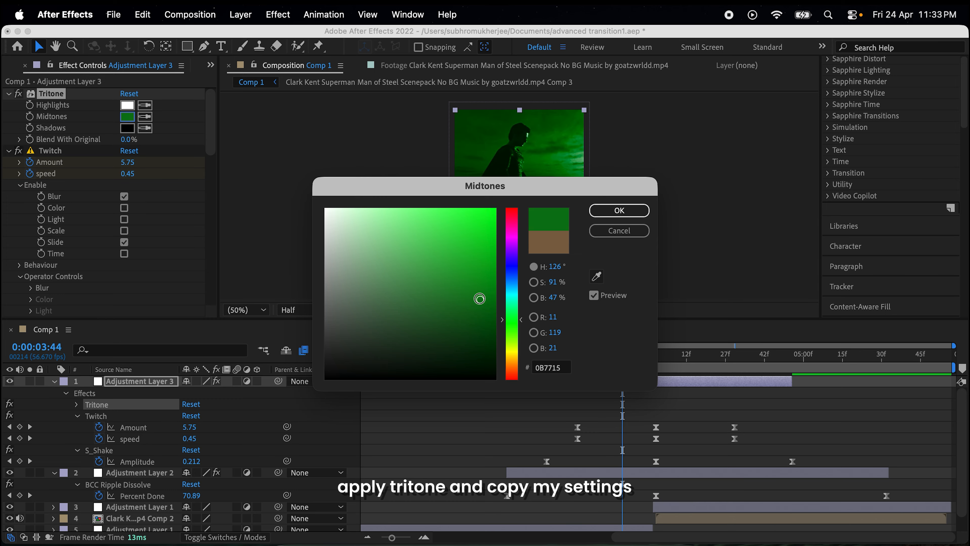
mouse_move(480, 298)
mouse_down()
mouse_move(405, 297)
mouse_move(372, 276)
mouse_move(482, 282)
mouse_move(364, 275)
mouse_move(351, 295)
mouse_move(361, 318)
mouse_move(380, 299)
mouse_up()
click(620, 210)
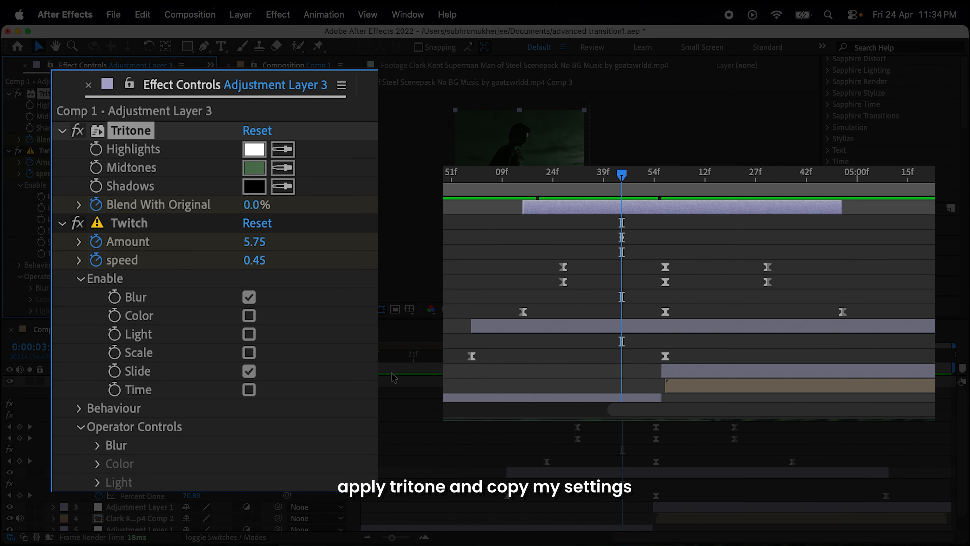
Keyframe Tritone's Blend With Original at 100% at the first Twitch keyframe and at 0:00:04:39
drag(557, 179, 567, 181)
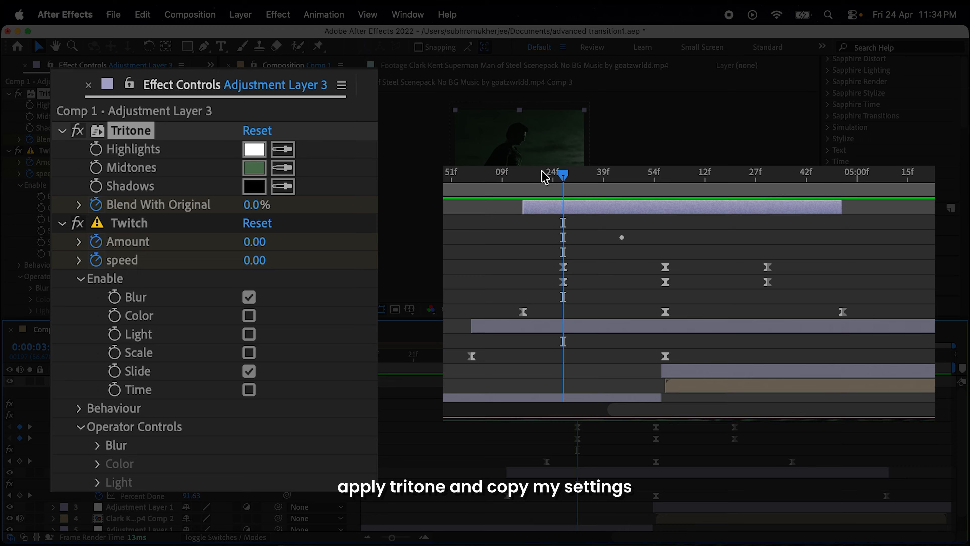
click(249, 205)
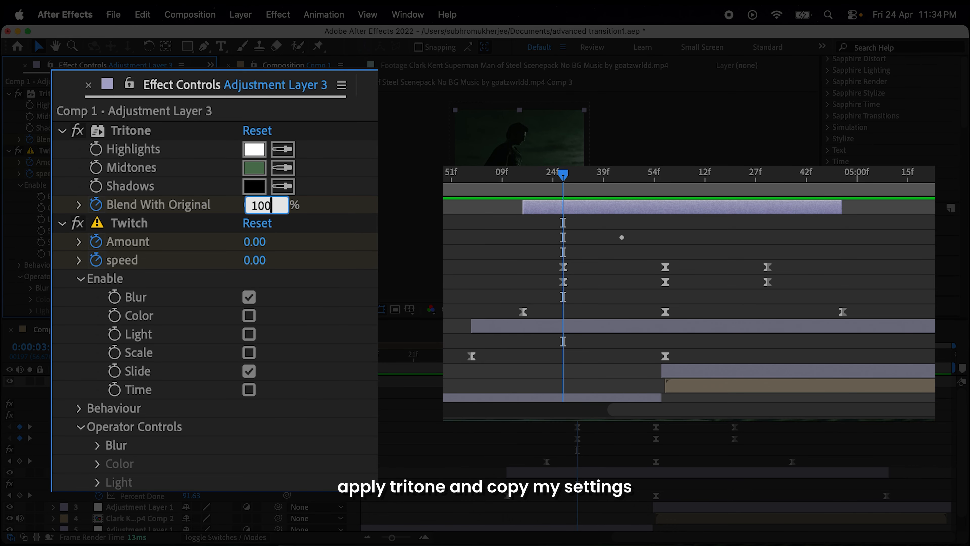
key(Return)
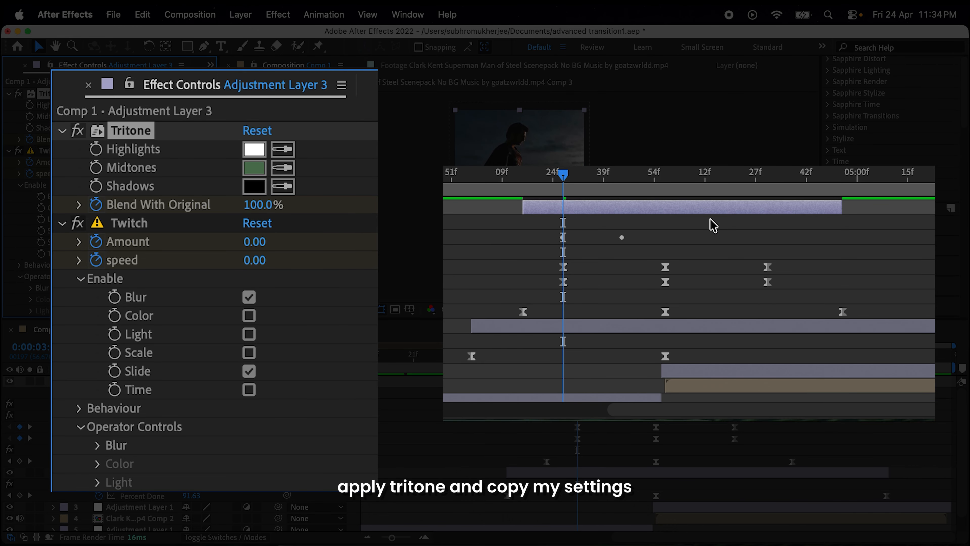
click(800, 175)
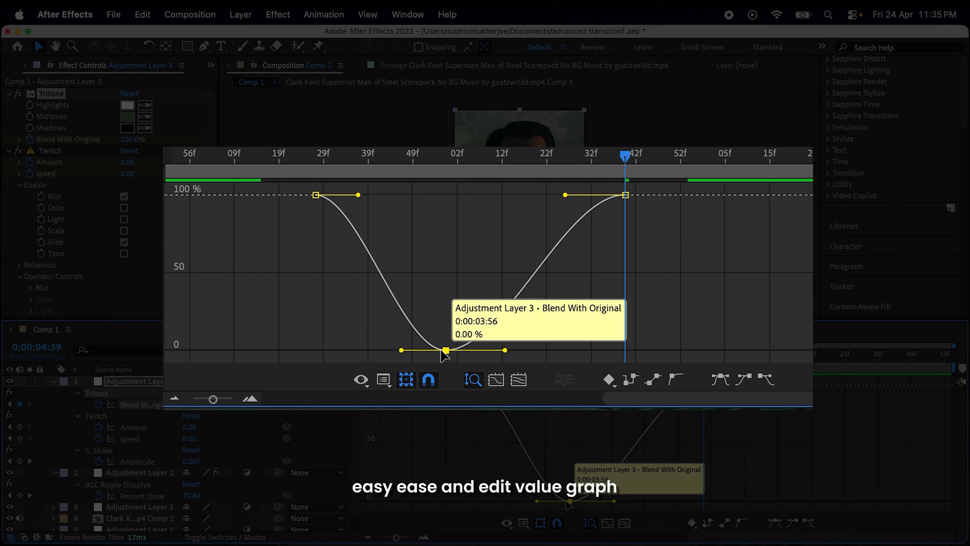
Reshape the Blend With Original value graph into a sharp dip by pulling both handles of the 0% keyframe upward
drag(401, 350, 443, 280)
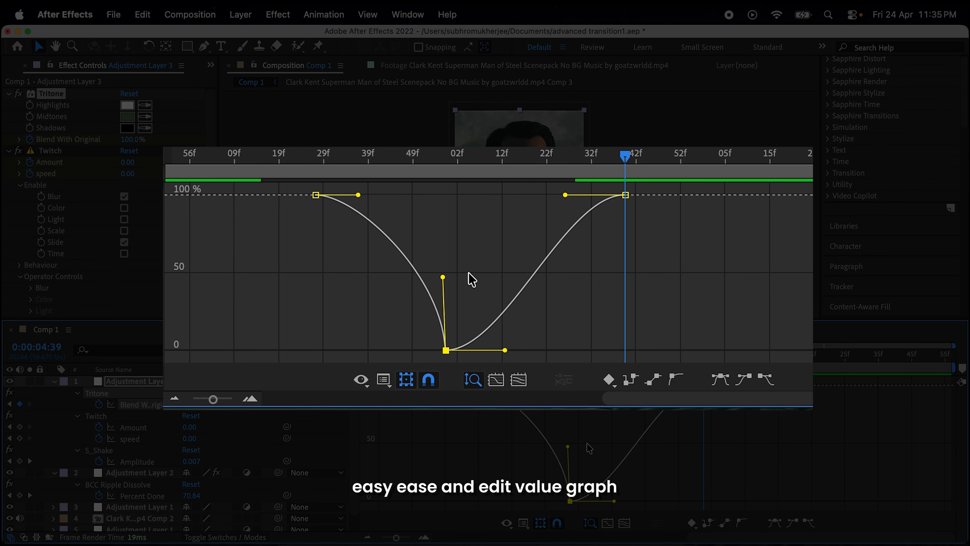
drag(505, 351, 434, 260)
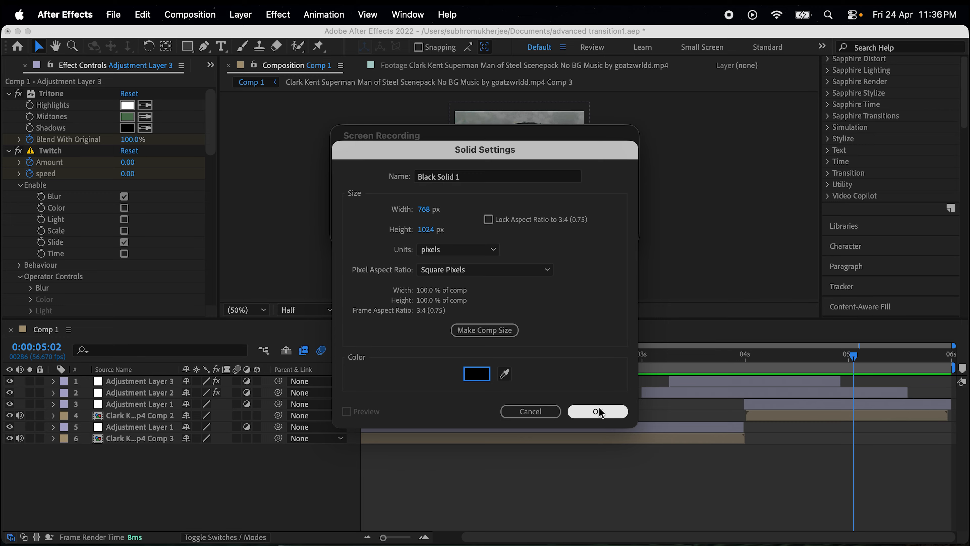
Create the black solid at 768 × 1024 px, split it at 0:00:03:15 and delete the part before the split
click(598, 408)
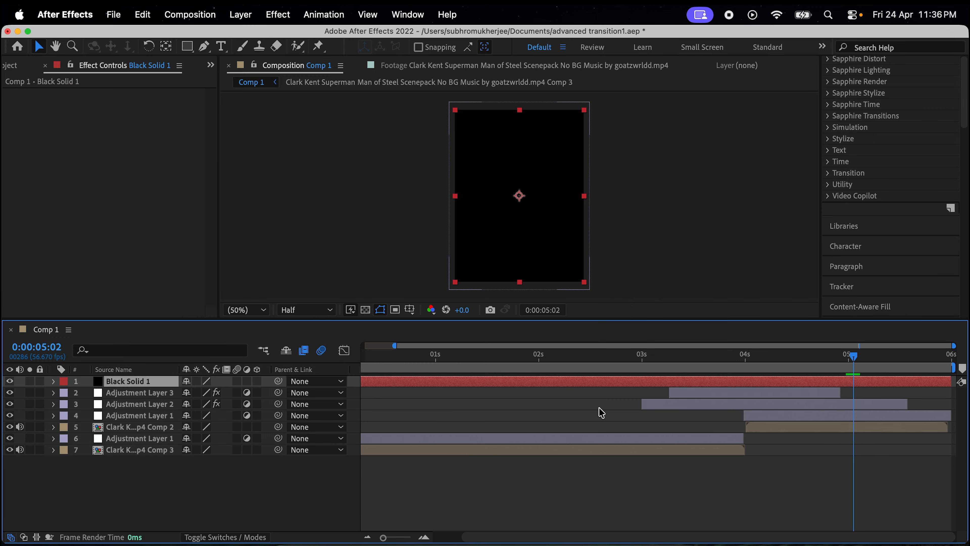
click(669, 357)
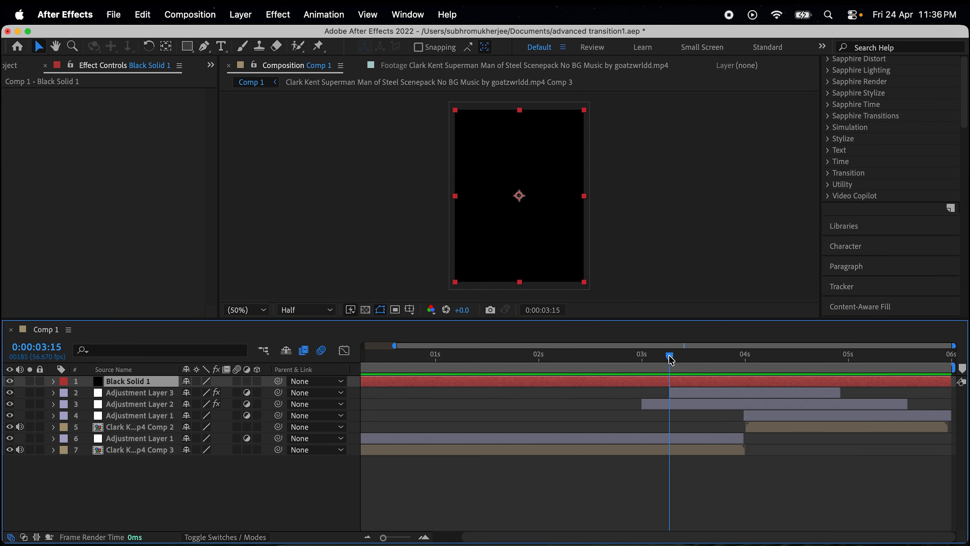
key(ctrl+shift+d)
click(649, 394)
key(Delete)
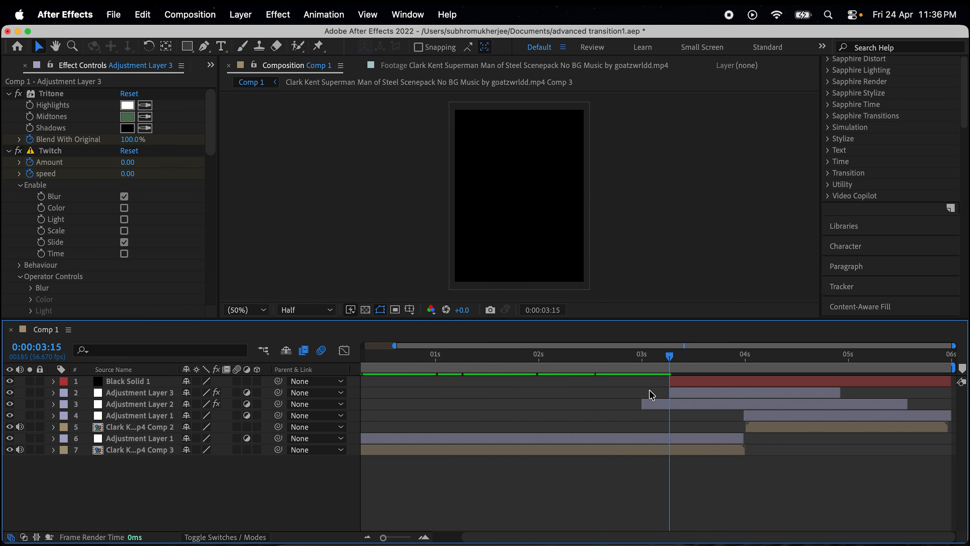
Apply the CC Jaws effect to the trimmed Black Solid 1
click(707, 380)
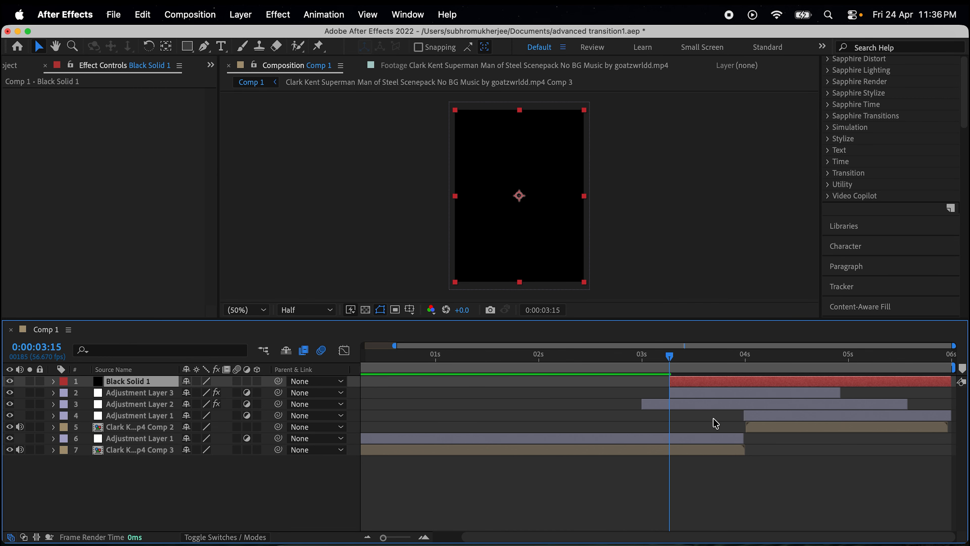
key(ctrl+space)
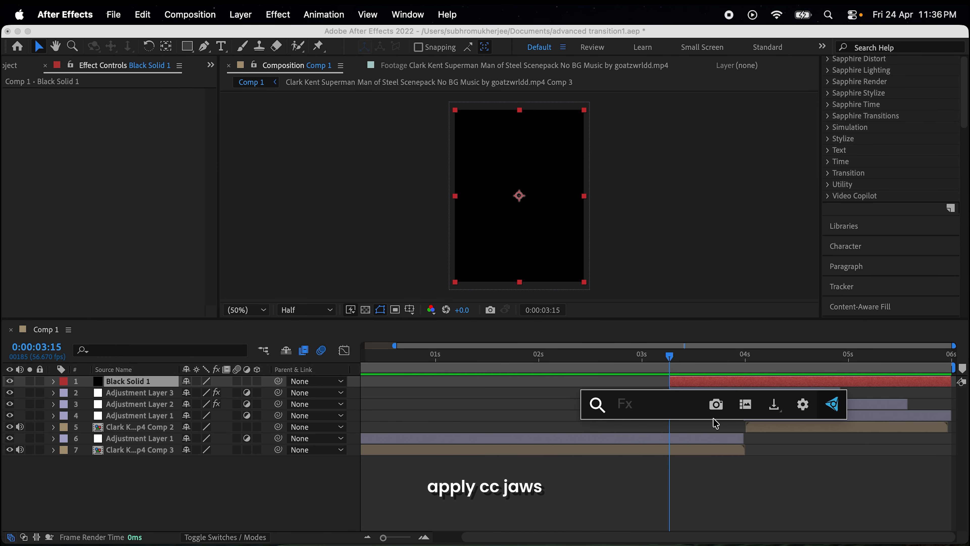
text(cc ja)
key(Return)
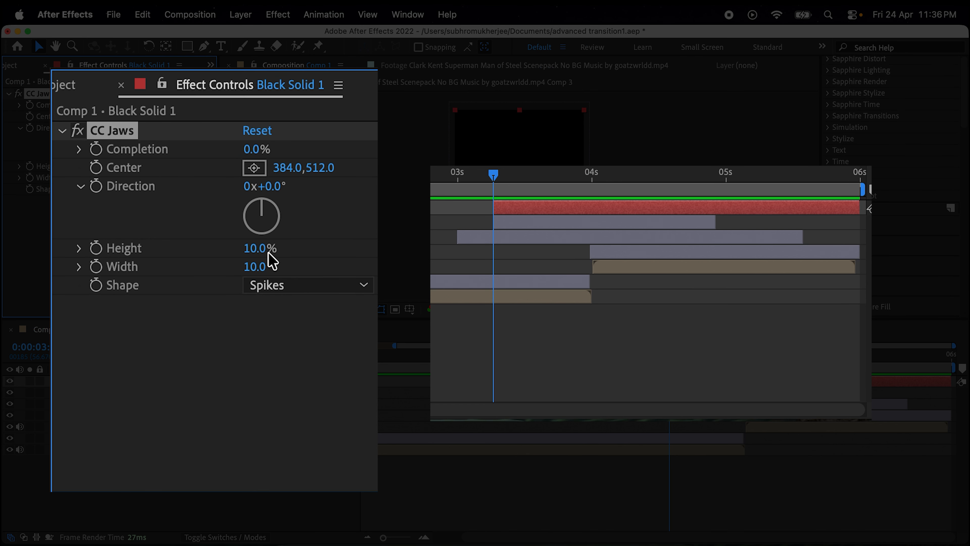
Set CC Jaws Height to 0% and Width to 2
drag(135, 167, 82, 168)
drag(253, 265, 56, 263)
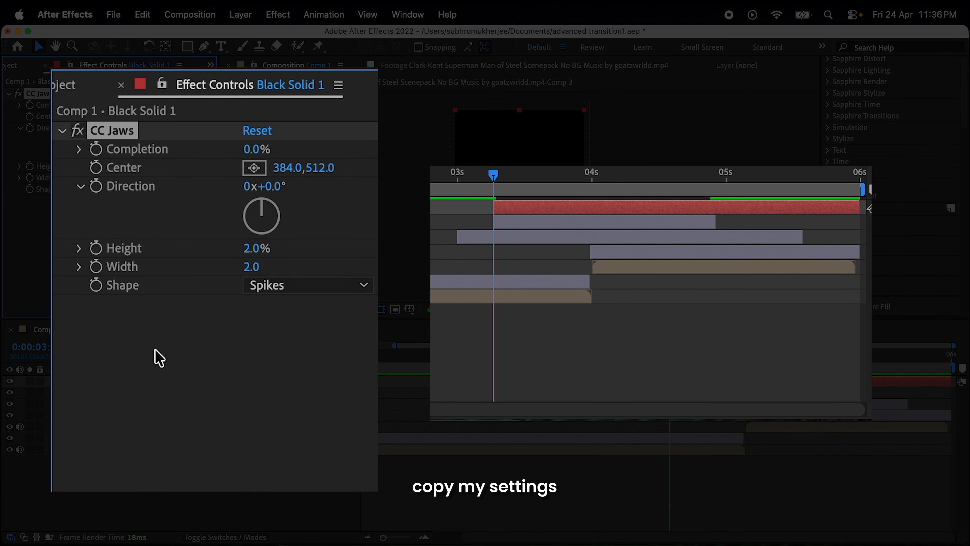
click(246, 250)
text(0)
key(Return)
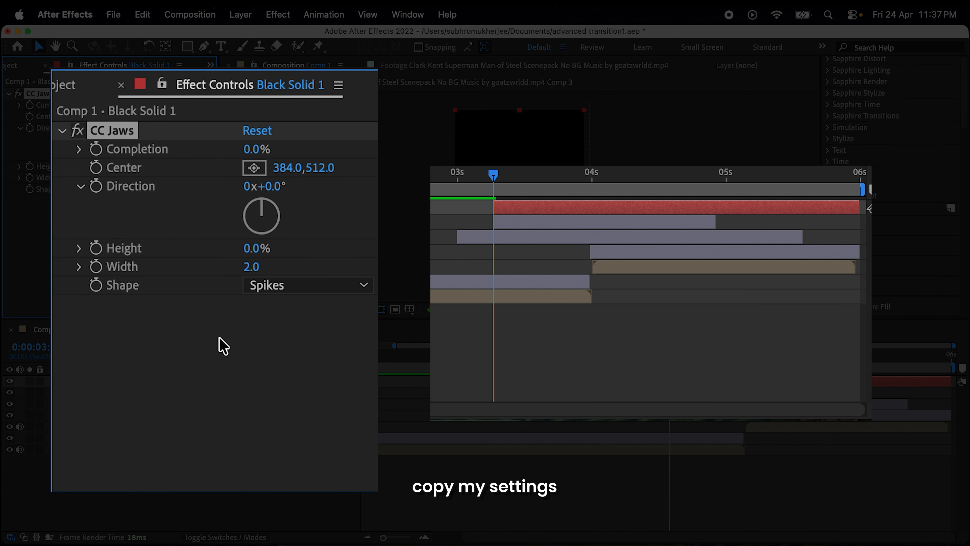
Keyframe CC Jaws Completion at 100% on the black solid's first frame and 75% at the end of Adjustment Layer 2
click(96, 148)
click(256, 149)
text(100)
key(Return)
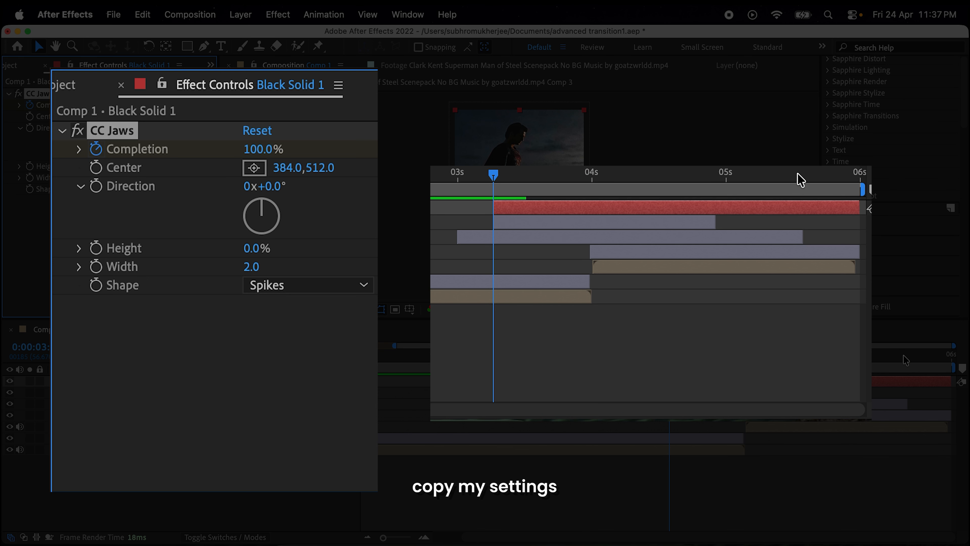
click(909, 356)
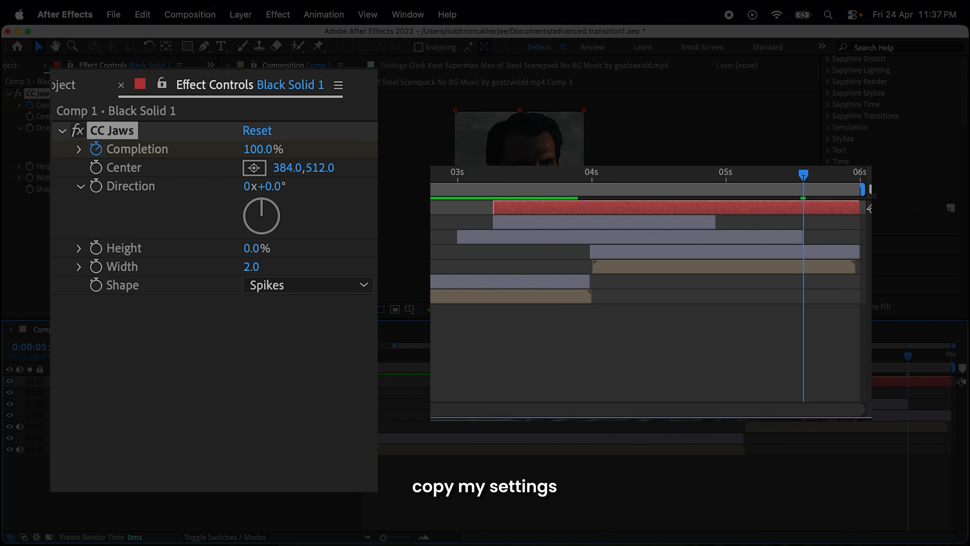
click(276, 147)
text(75)
key(Return)
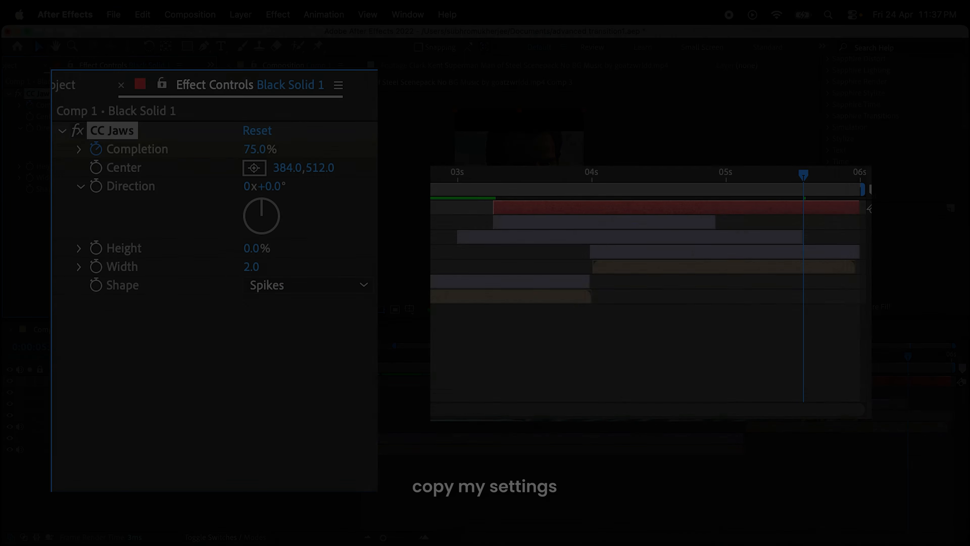
Apply Easy Ease to both Completion keyframes and show their value graph
click(744, 355)
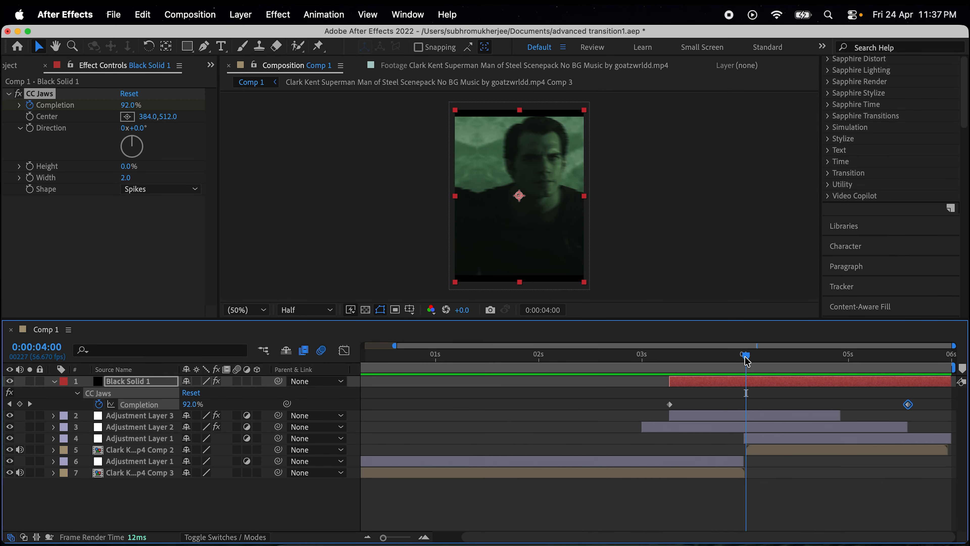
drag(648, 400, 925, 417)
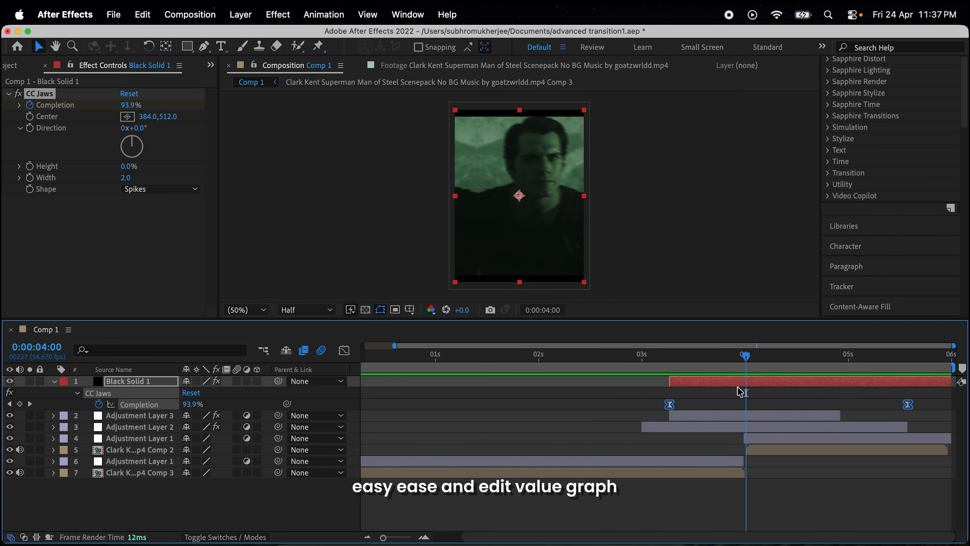
click(344, 350)
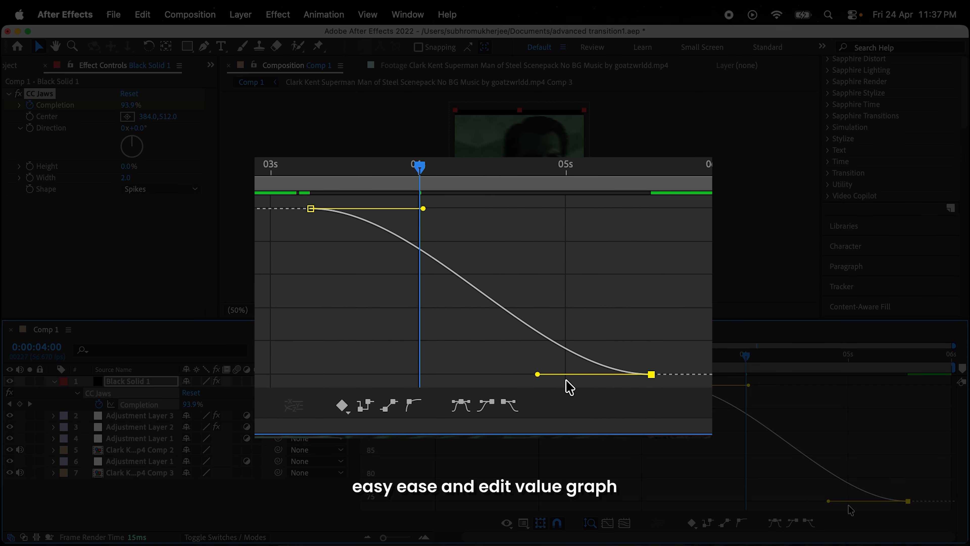
Try a steeper S-curve for Completion by lengthening the influence handles of both keyframes, and preview the transition
drag(829, 501, 687, 501)
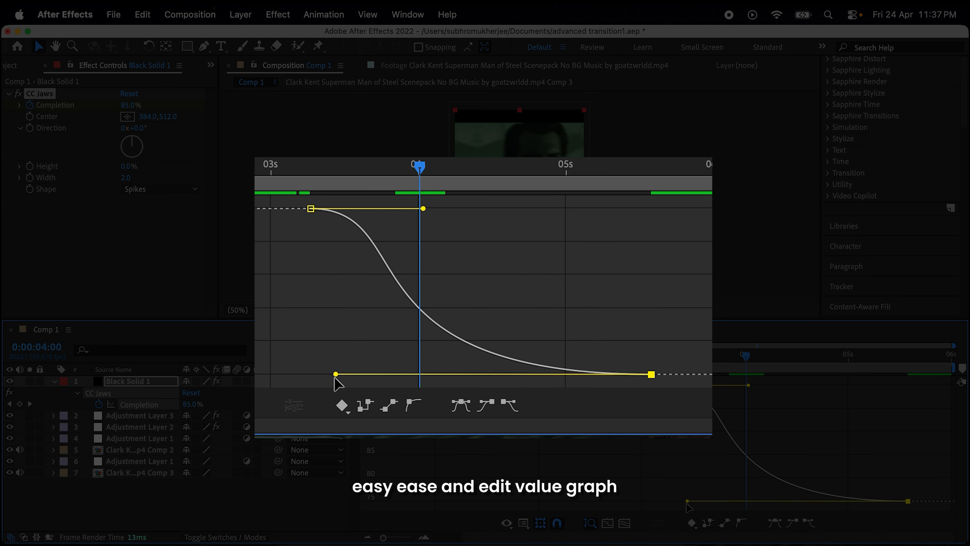
drag(749, 385, 837, 386)
drag(687, 501, 733, 501)
drag(836, 385, 826, 386)
drag(733, 501, 720, 501)
key(space)
click(643, 358)
key(space)
key(space)
Try slightly shorter influence handles on both Completion keyframes and preview the transition again
drag(826, 386, 808, 385)
drag(719, 501, 749, 501)
click(661, 359)
key(space)
key(space)
Try a sharper Completion drop by extending both keyframe handles past each other, and preview it
drag(808, 384, 848, 385)
drag(749, 501, 679, 501)
click(659, 358)
key(space)
key(space)
Soften the Completion value graph into a smoother S-curve by shortening both keyframe handles, and preview the transition
drag(848, 385, 805, 388)
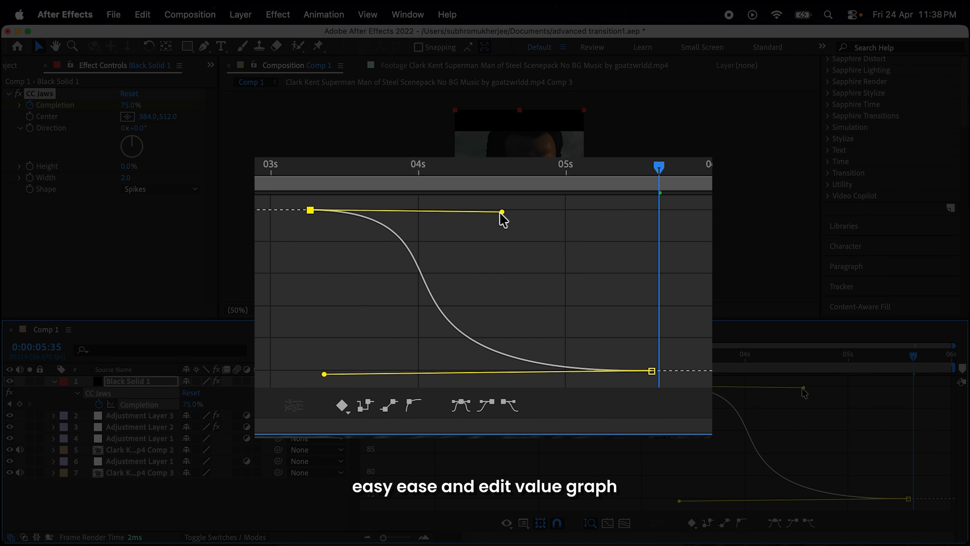
click(641, 357)
key(space)
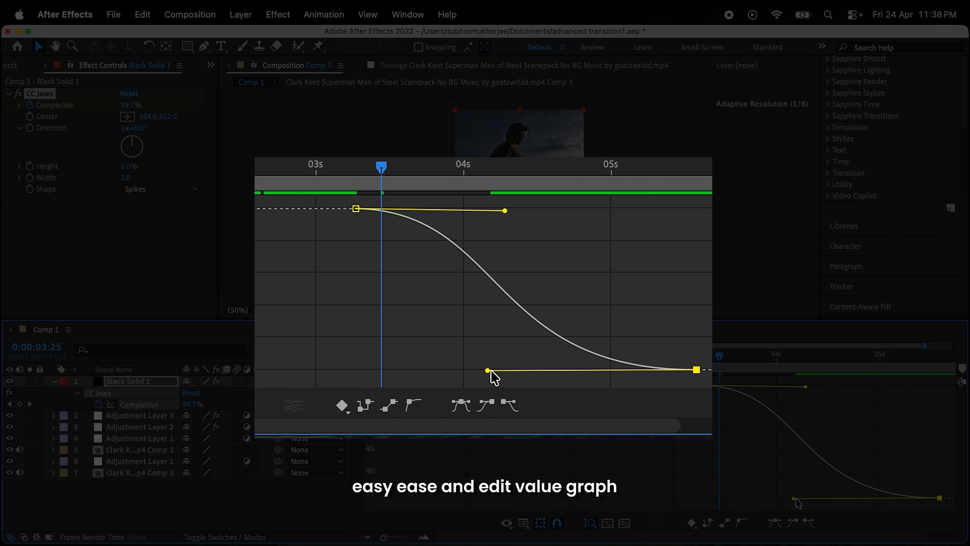